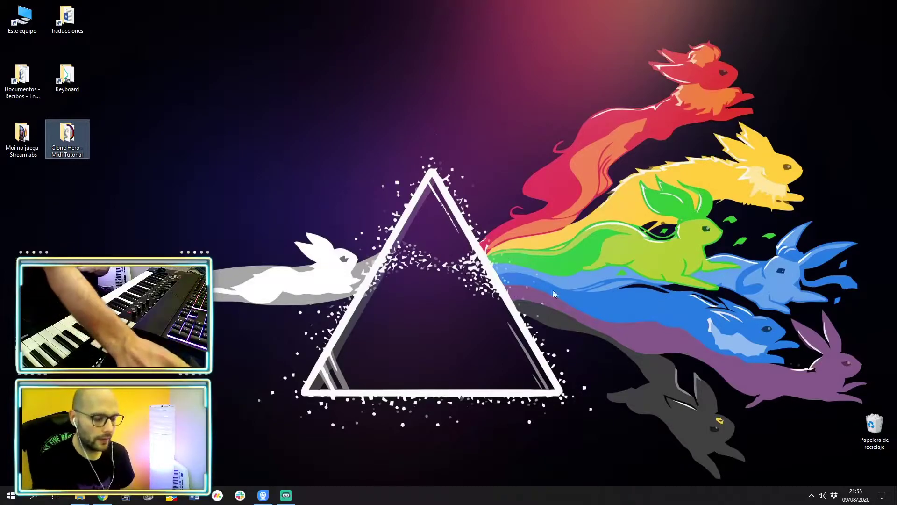
Open the mididrumhero GitHub repository from the web search results and examine its installation and usage instructions.
click(109, 497)
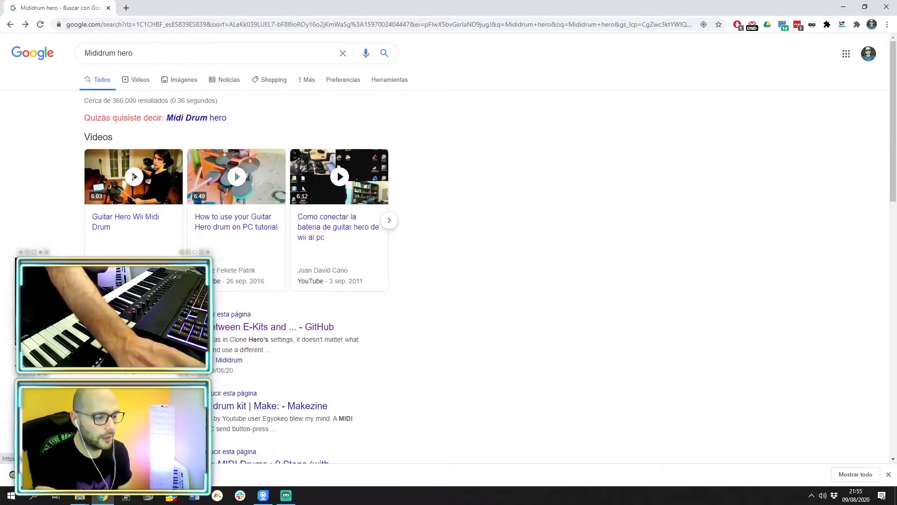
click(225, 326)
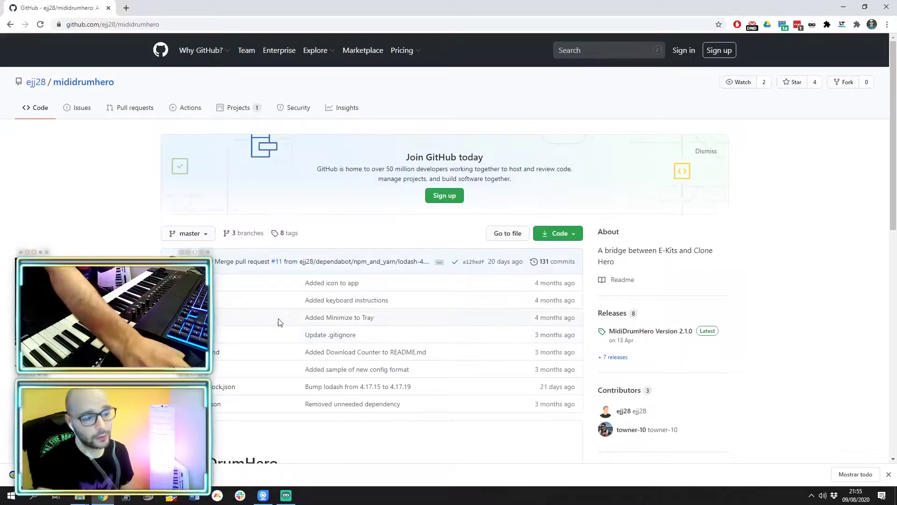
scroll(279, 323, down, 8)
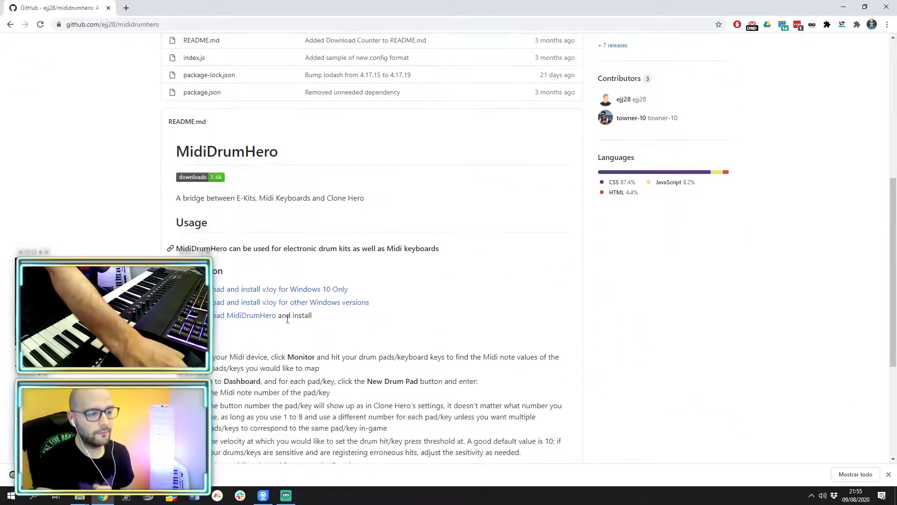
scroll(289, 319, down, 3)
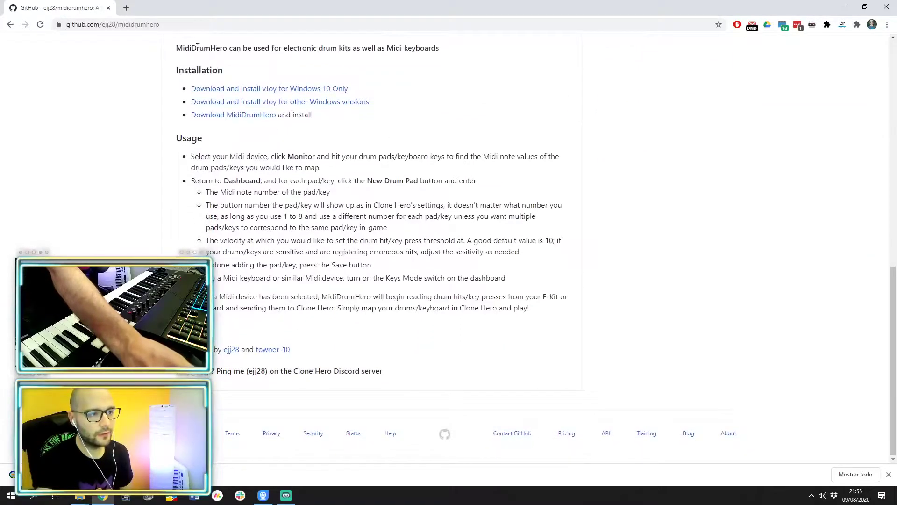
drag(464, 50, 318, 52)
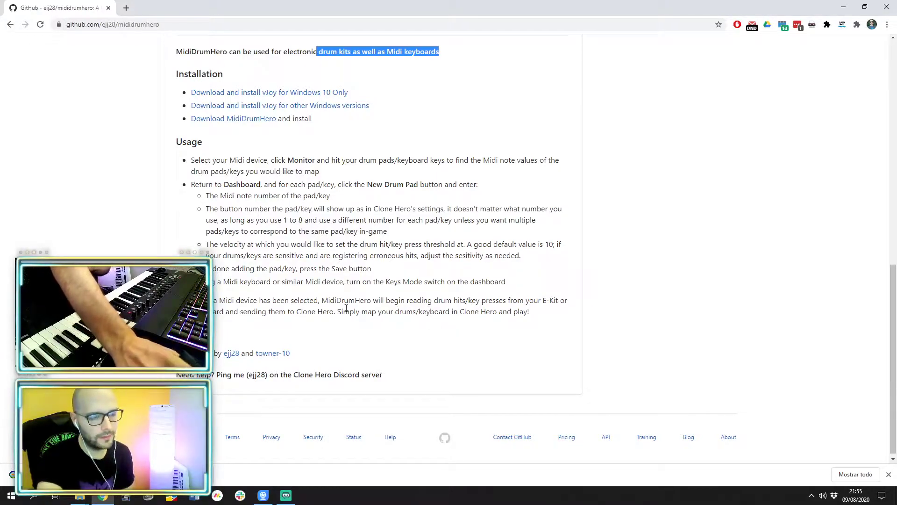
click(464, 88)
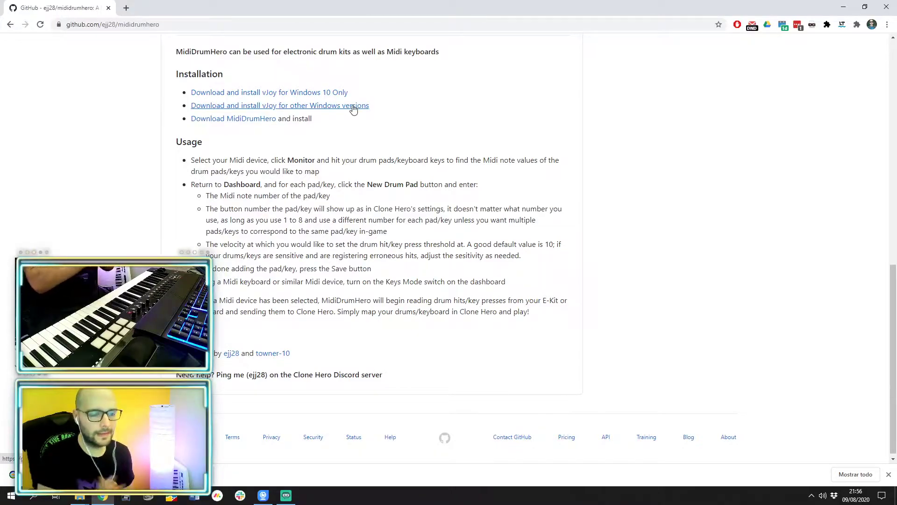
Start downloading vJoySetup.exe from the Windows 10 vJoy releases page, cancel the save, and return to the MidiDrumHero instructions.
click(330, 93)
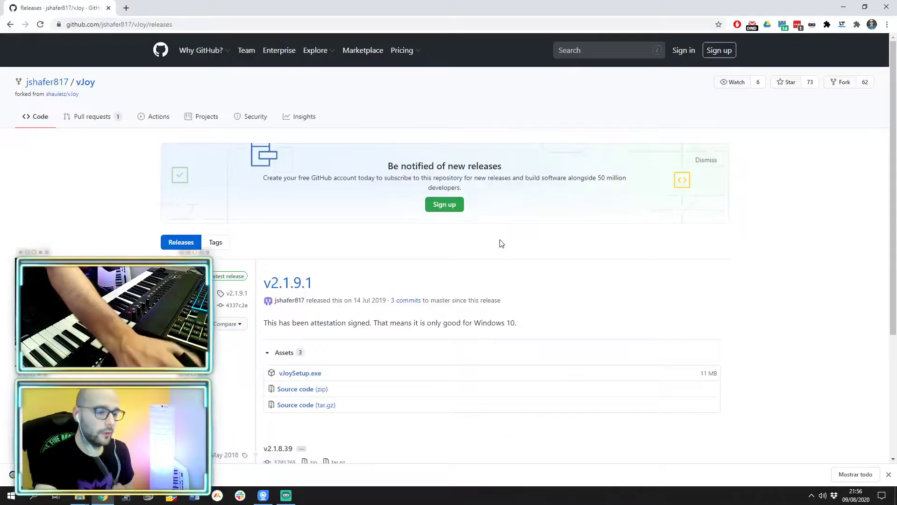
scroll(501, 243, down, 3)
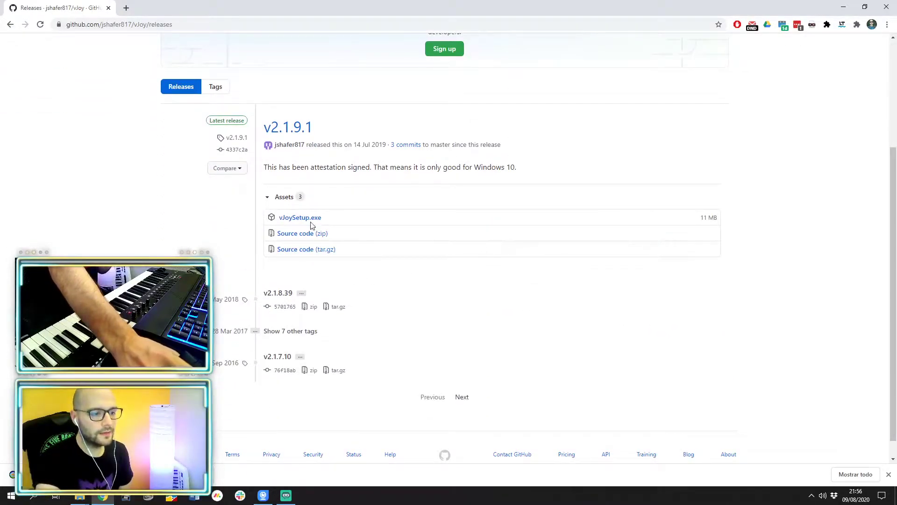
click(311, 224)
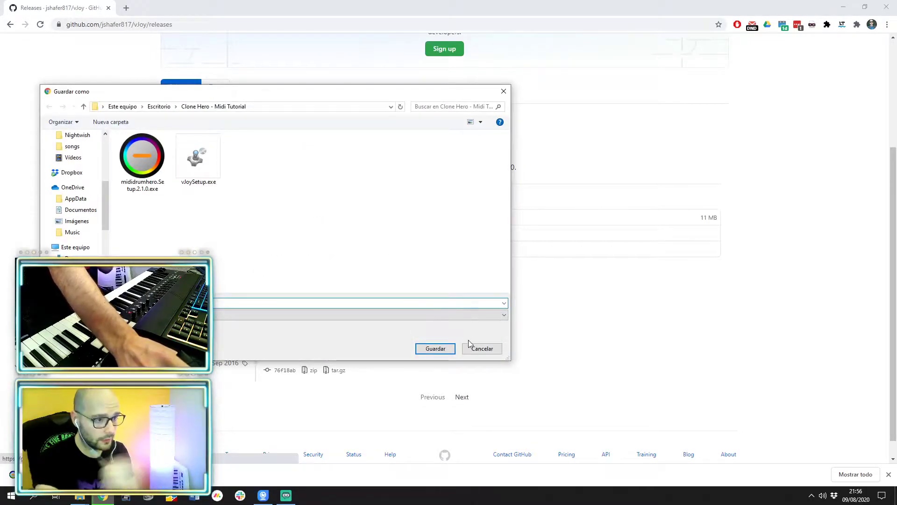
click(482, 348)
click(10, 27)
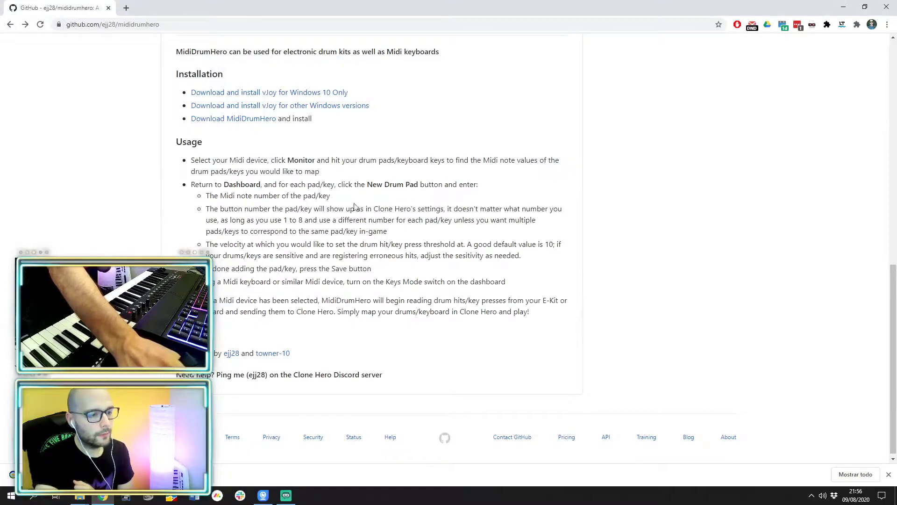
Start downloading mididrumhero.Setup.2.1.0.exe from the MidiDrumHero release page and cancel the save.
click(251, 120)
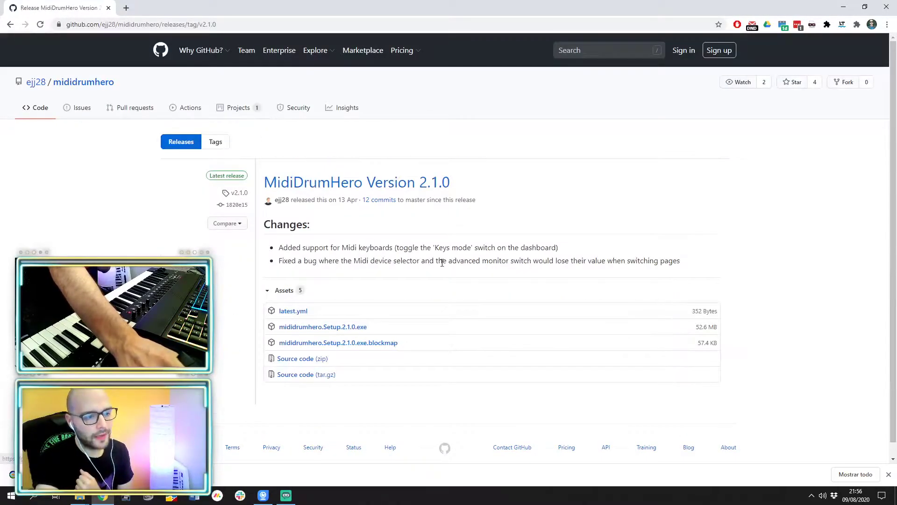
scroll(442, 263, down, 1)
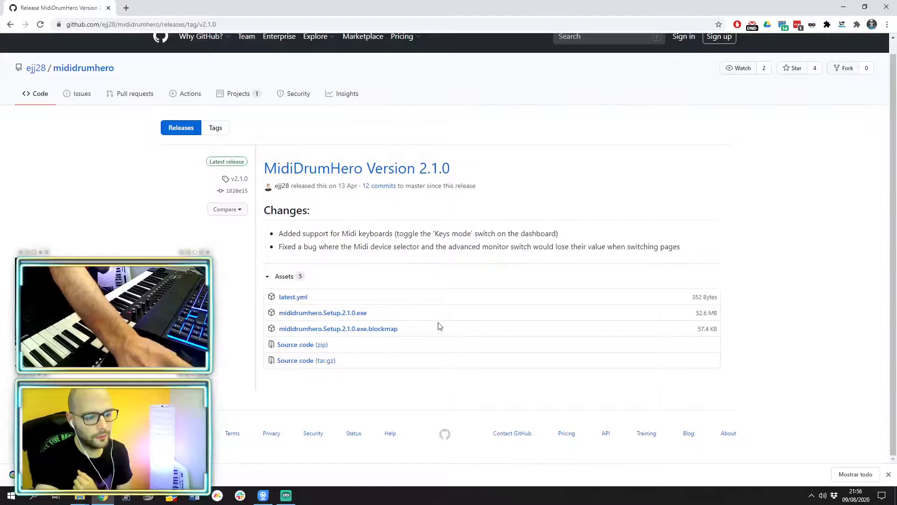
click(334, 314)
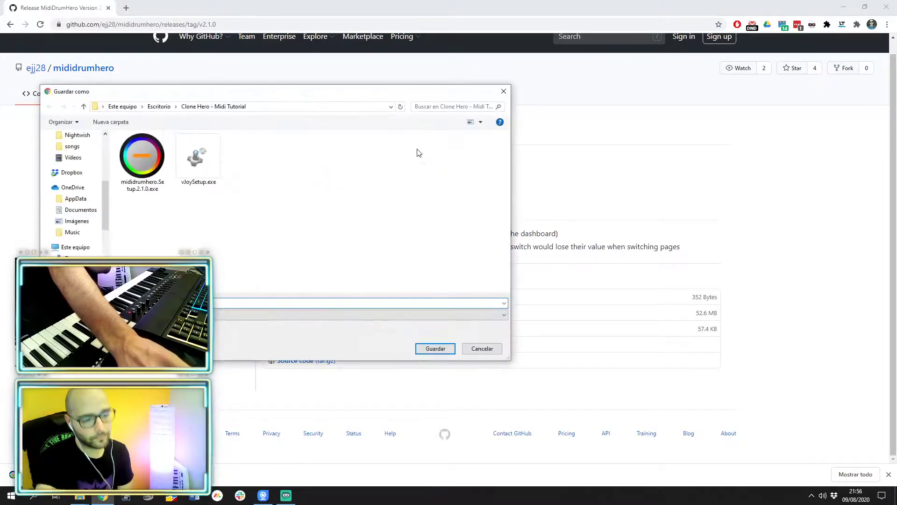
click(482, 349)
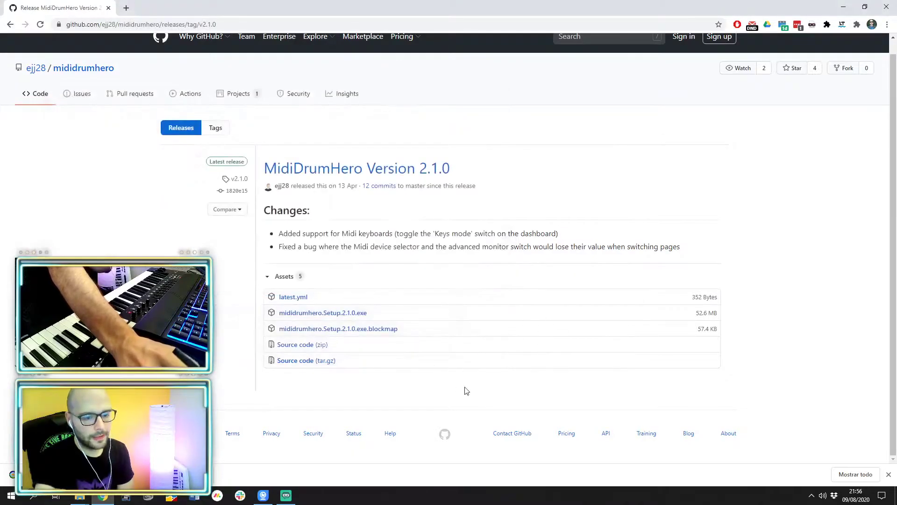
Install the vJoy device driver by running vJoySetup.exe from the Clone Hero - Midi Tutorial desktop folder, with all companion applications included.
click(843, 8)
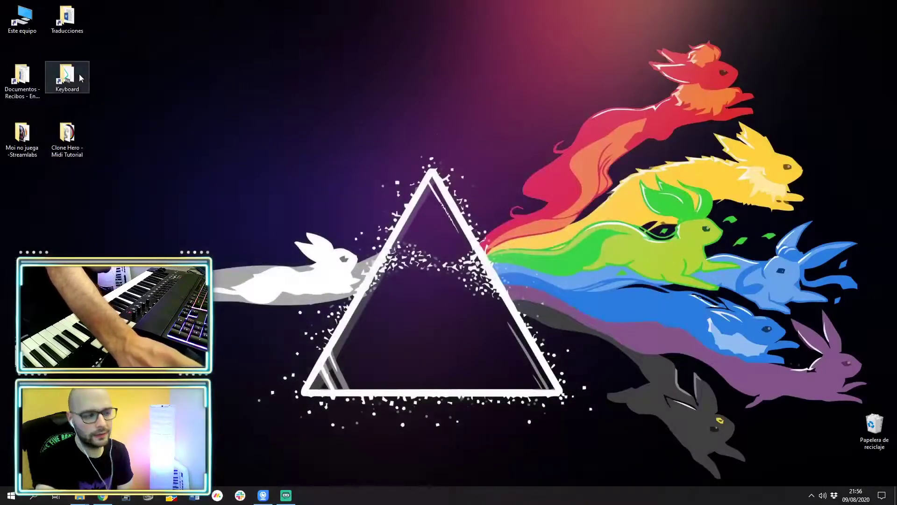
double_click(78, 137)
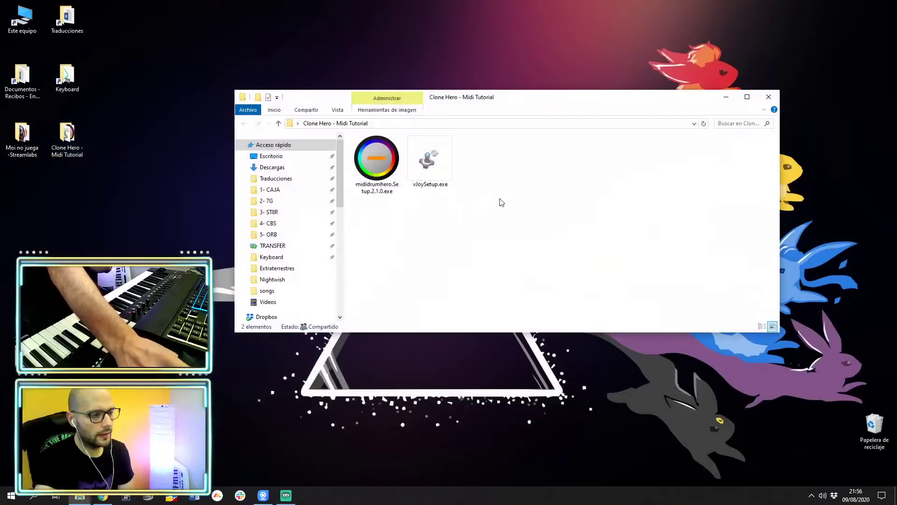
double_click(430, 151)
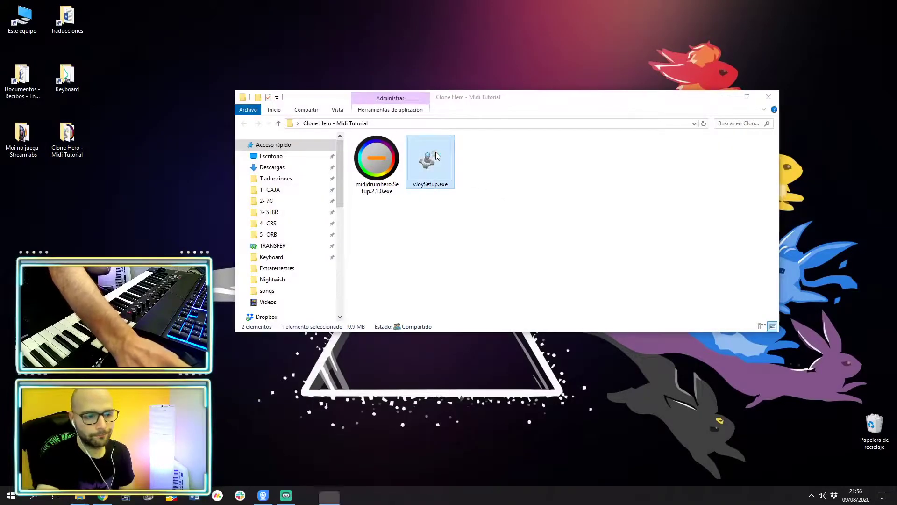
click(497, 320)
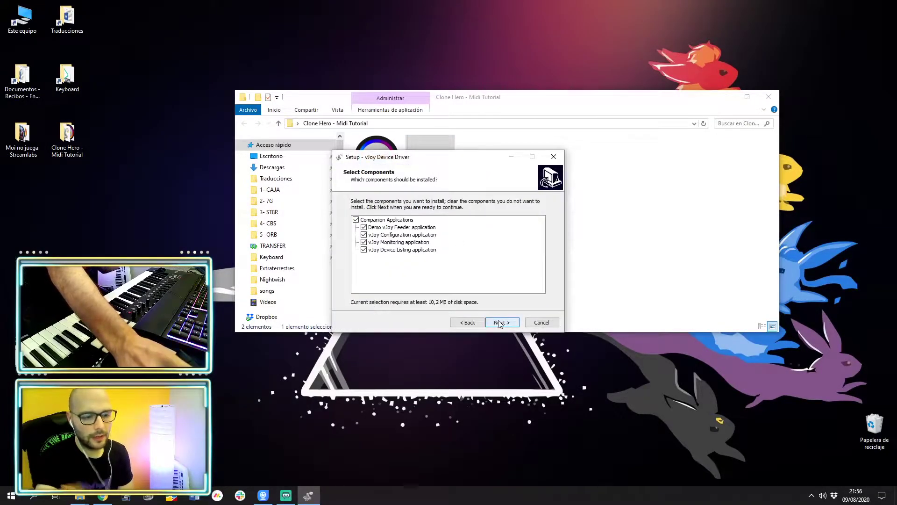
click(499, 322)
click(499, 322)
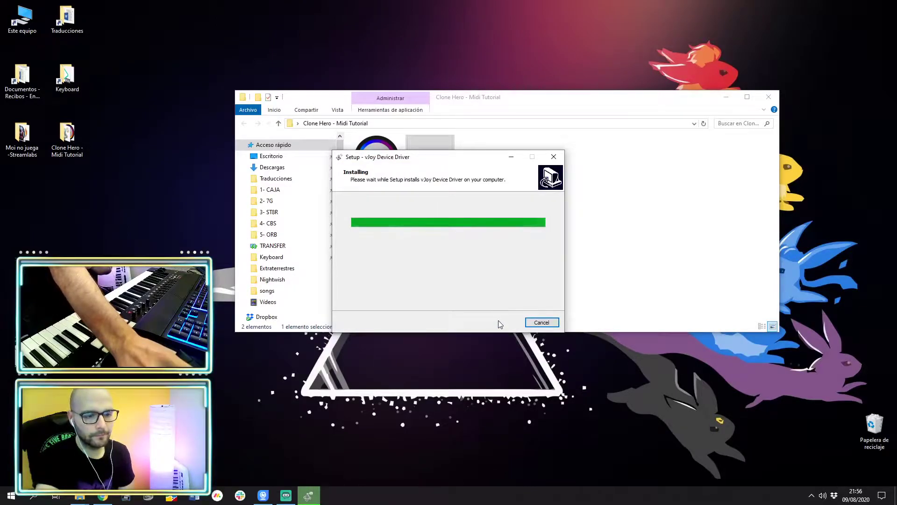
click(488, 282)
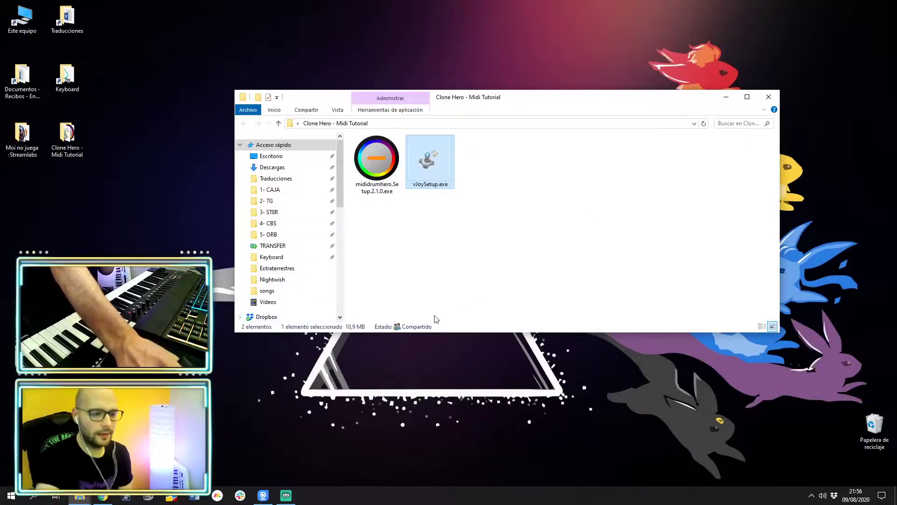
Search Windows for "vjoy" and launch the Configure vJoy application.
click(11, 495)
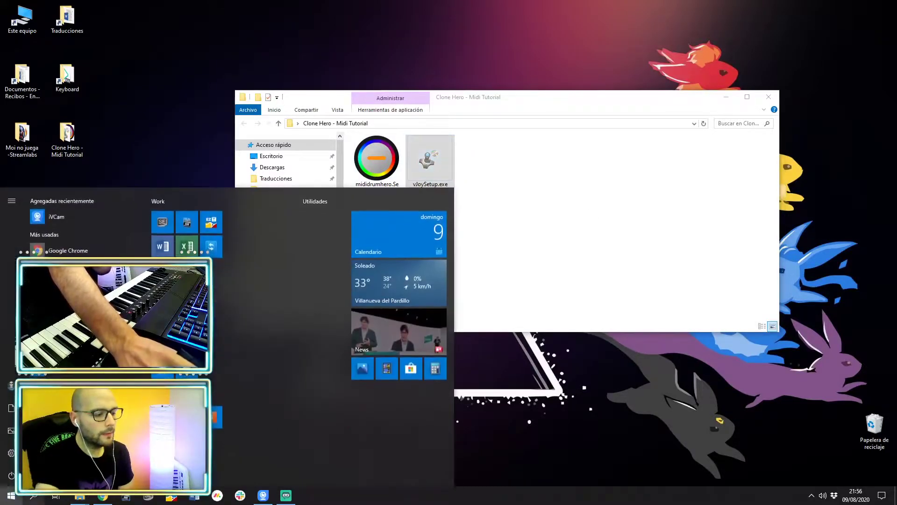
click(39, 497)
key(Caps_Lock)
key(Caps_Lock)
text(vjoy)
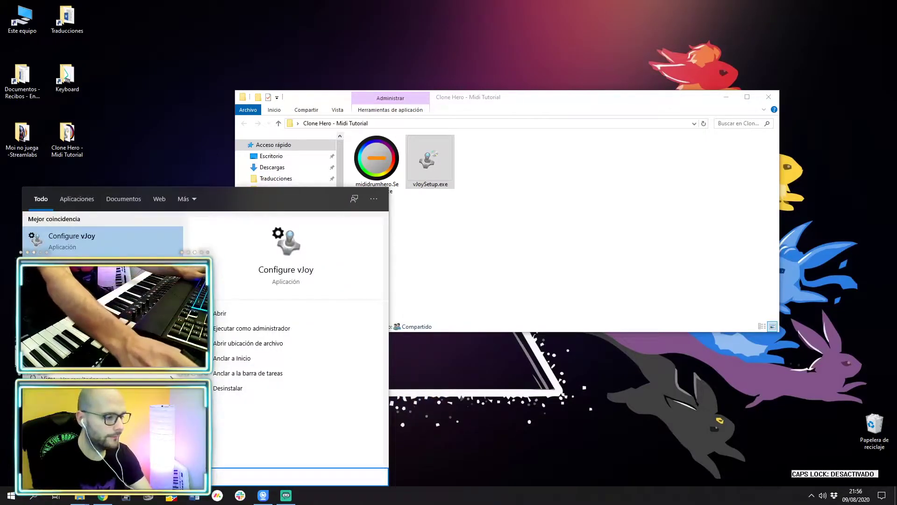
click(64, 237)
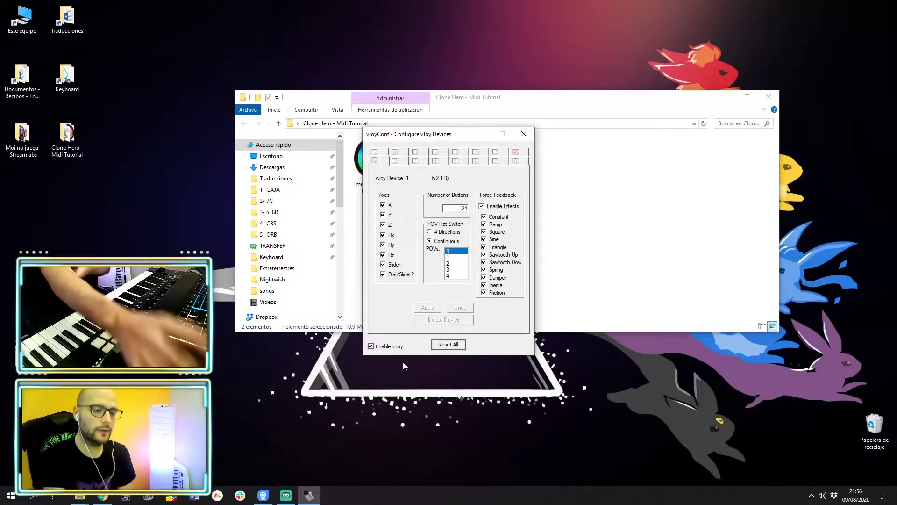
Reset the vJoy configuration, then apply 24 buttons to vJoy device 1 and close the configuration window.
click(450, 347)
click(479, 282)
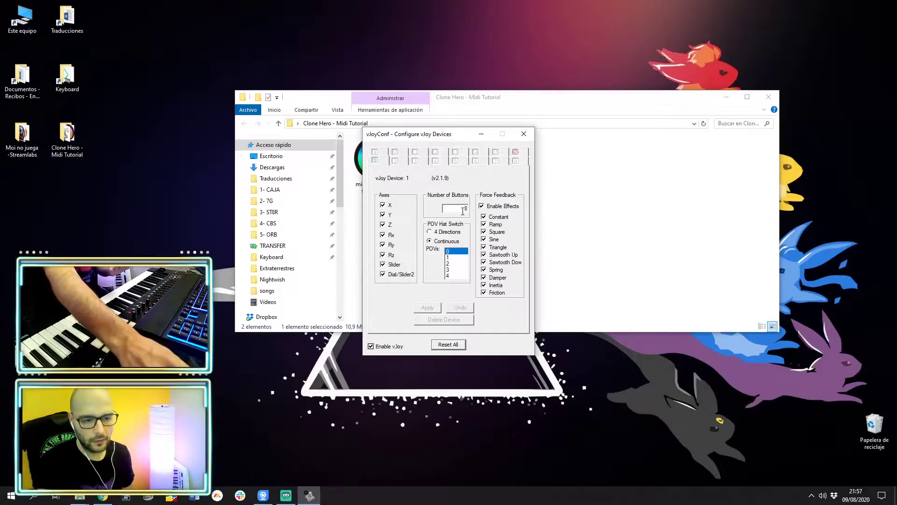
text(24)
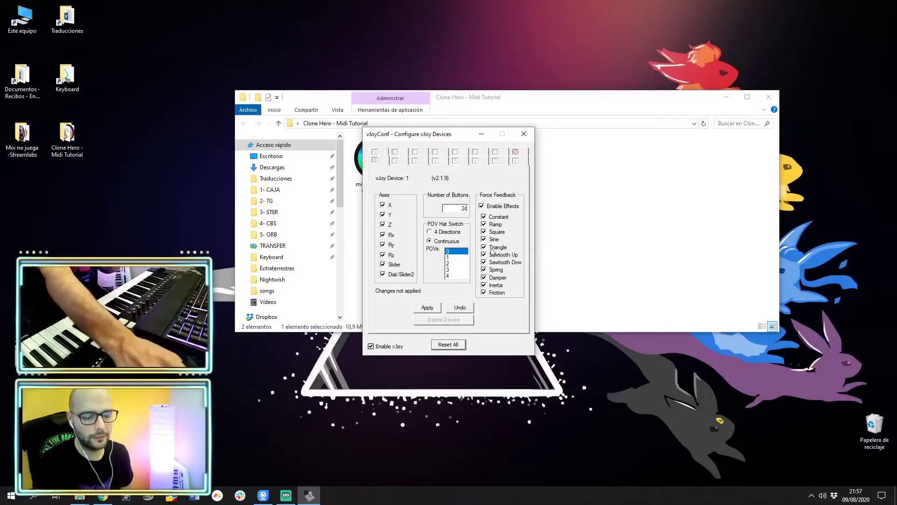
click(433, 309)
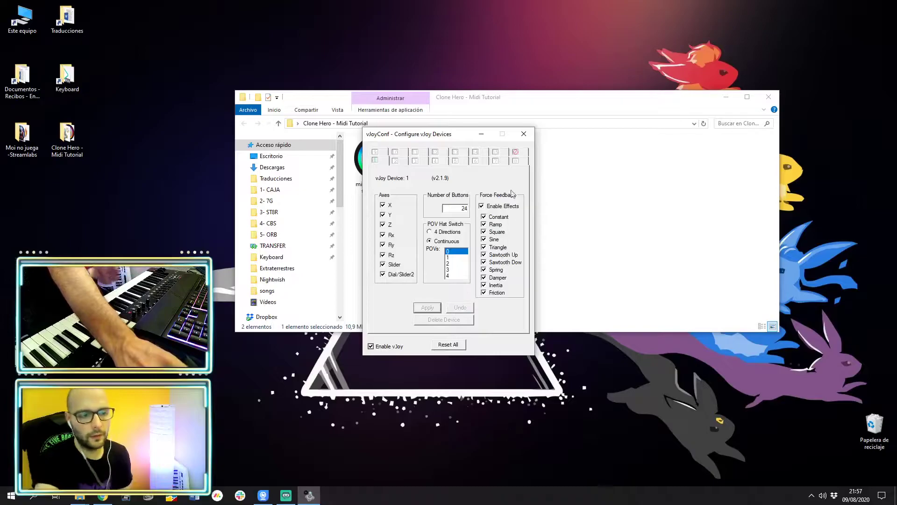
click(523, 135)
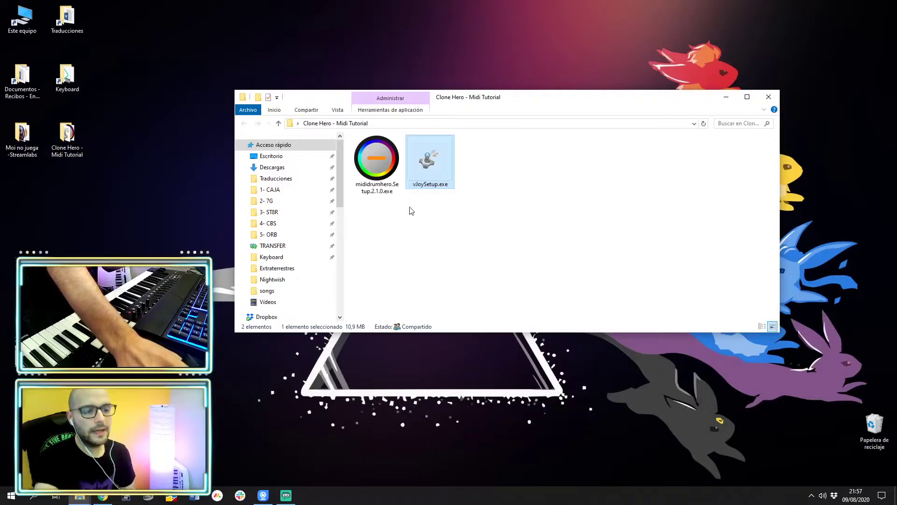
Install MidiDrumHero by running mididrumhero.Setup.2.1.0.exe past the SmartScreen block, and minimize the folder window.
double_click(377, 161)
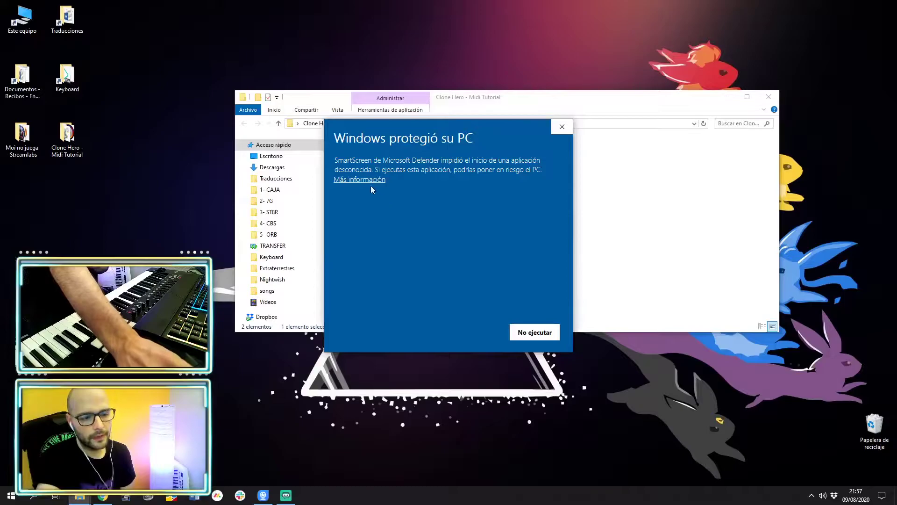
click(370, 179)
click(472, 332)
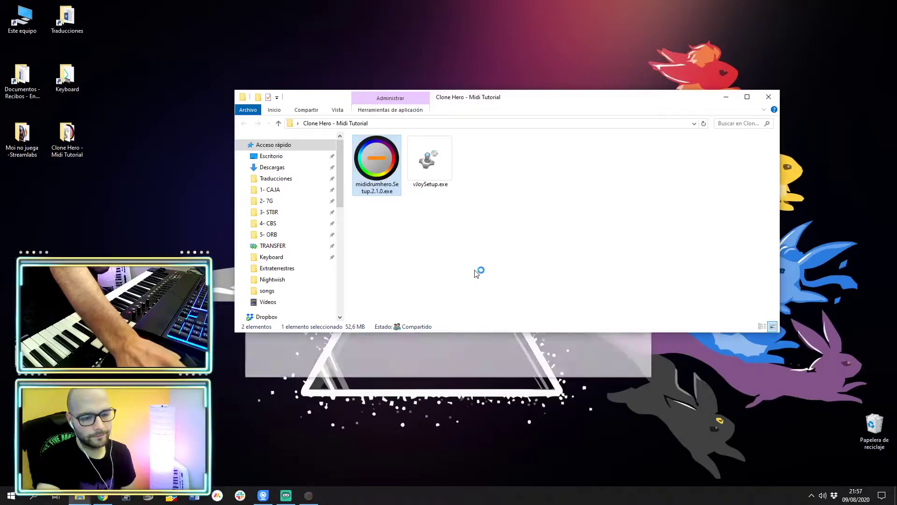
click(725, 99)
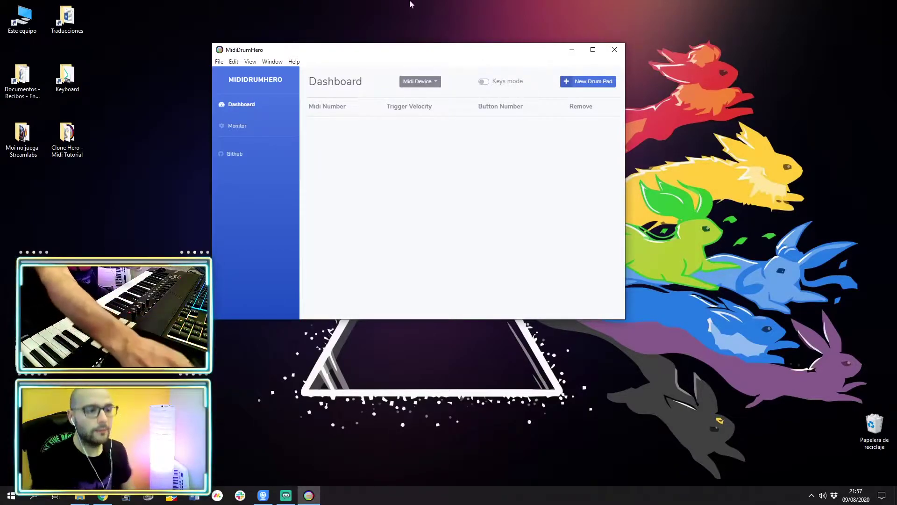
Select Oxygen 61 0 as the MIDI device in MidiDrumHero and turn on Keys mode.
click(432, 85)
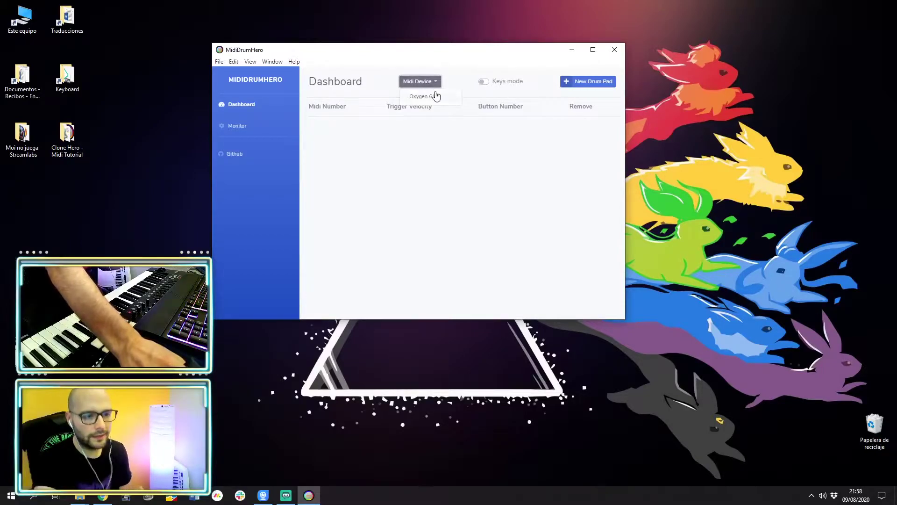
click(440, 99)
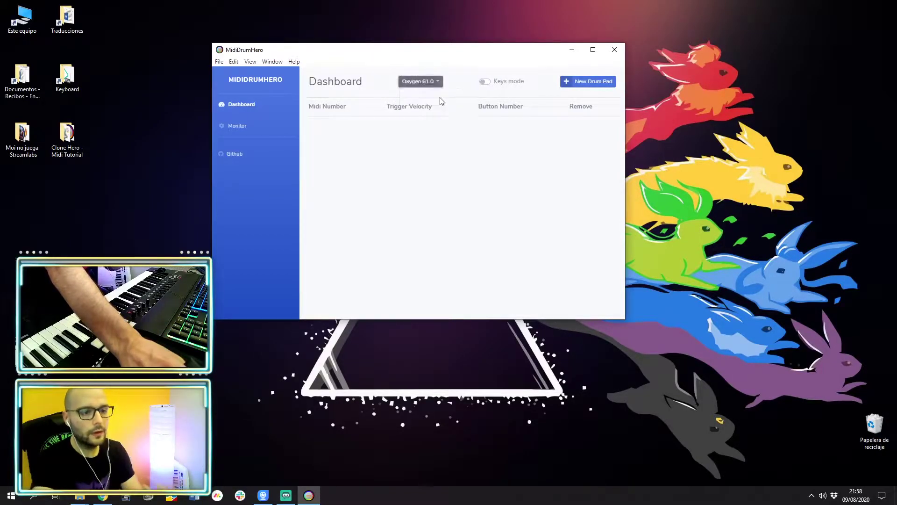
click(485, 84)
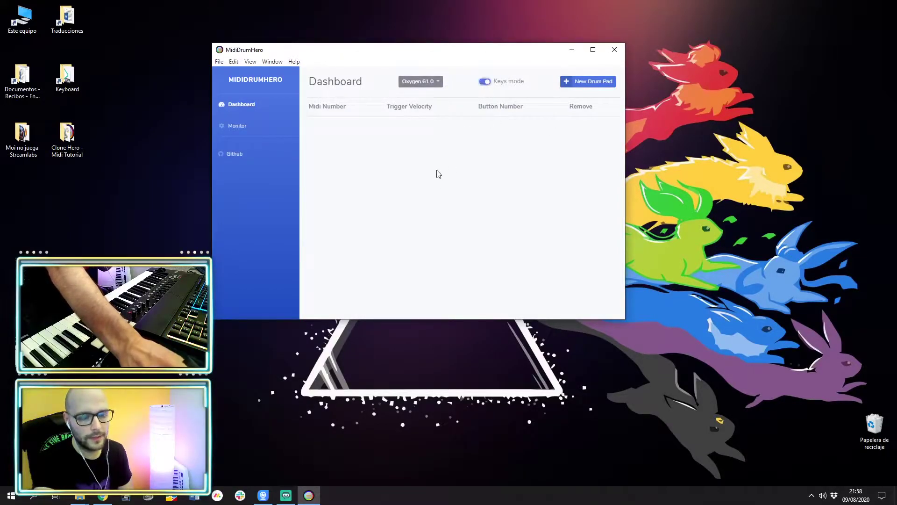
drag(393, 55, 381, 92)
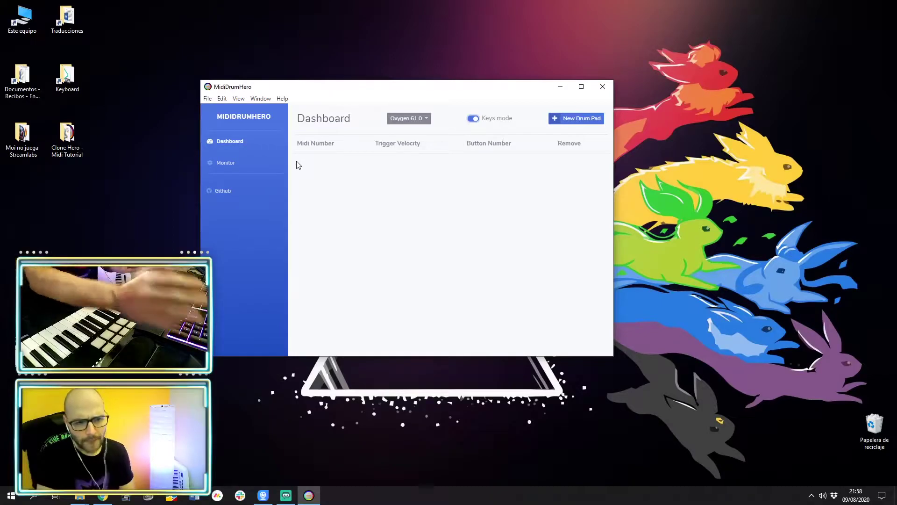
click(591, 122)
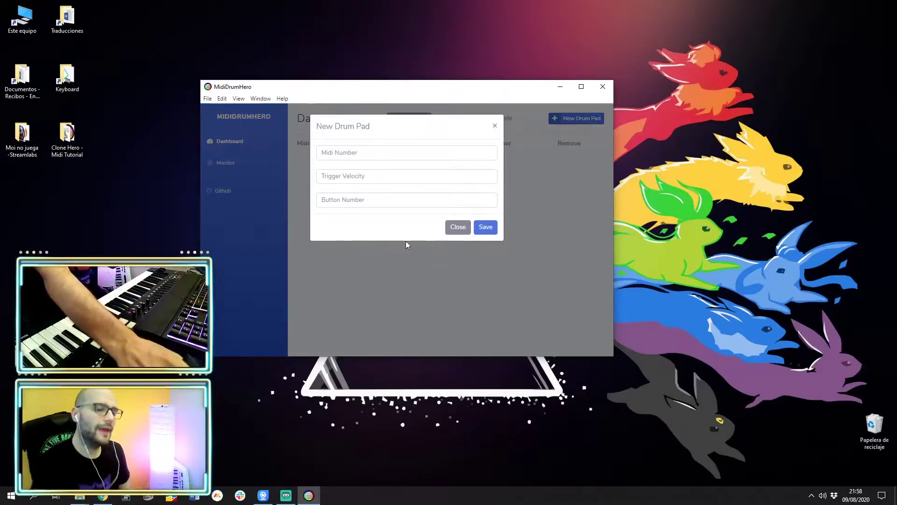
click(405, 156)
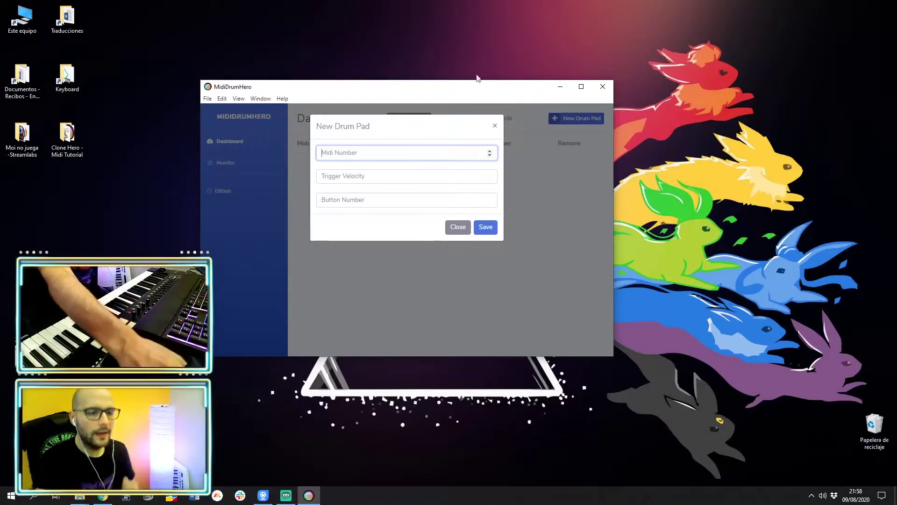
click(495, 126)
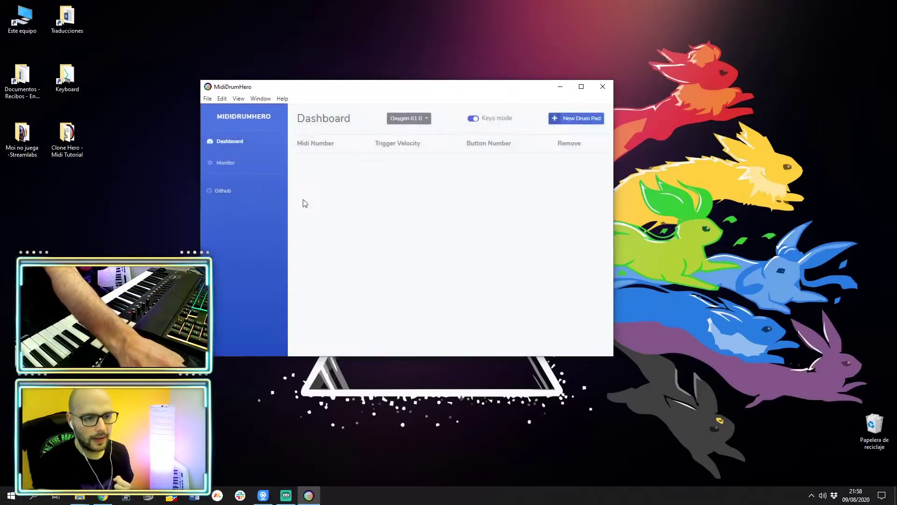
Check the first key's note in the MIDI monitor and add a drum pad with MIDI number 72, trigger velocity 10 and button number 1.
click(223, 165)
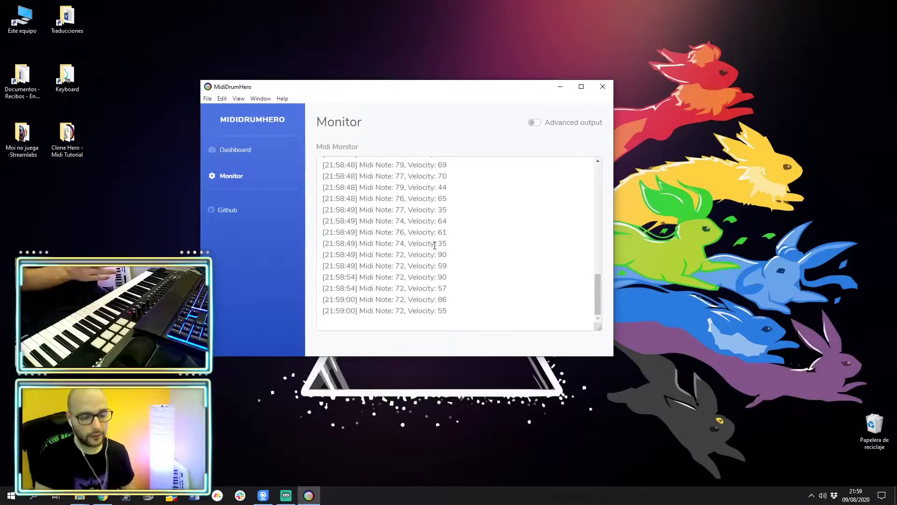
click(239, 146)
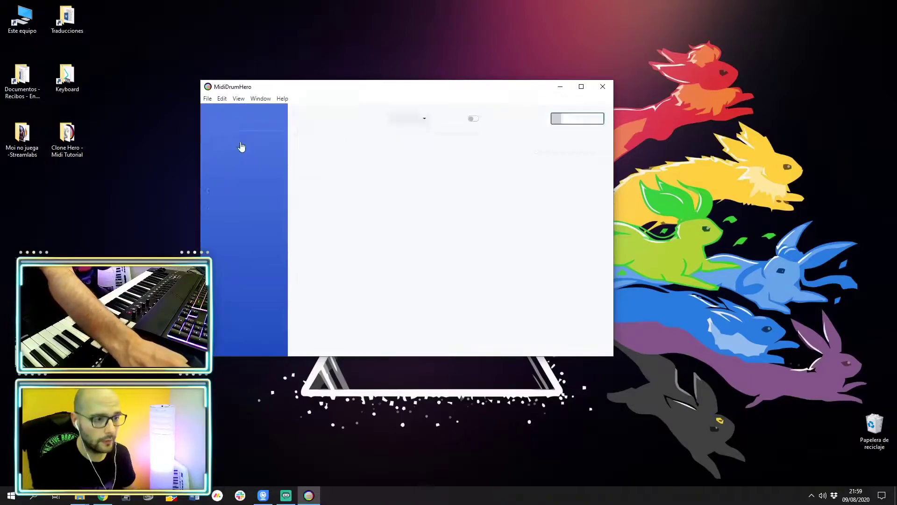
click(561, 121)
click(397, 154)
text(72)
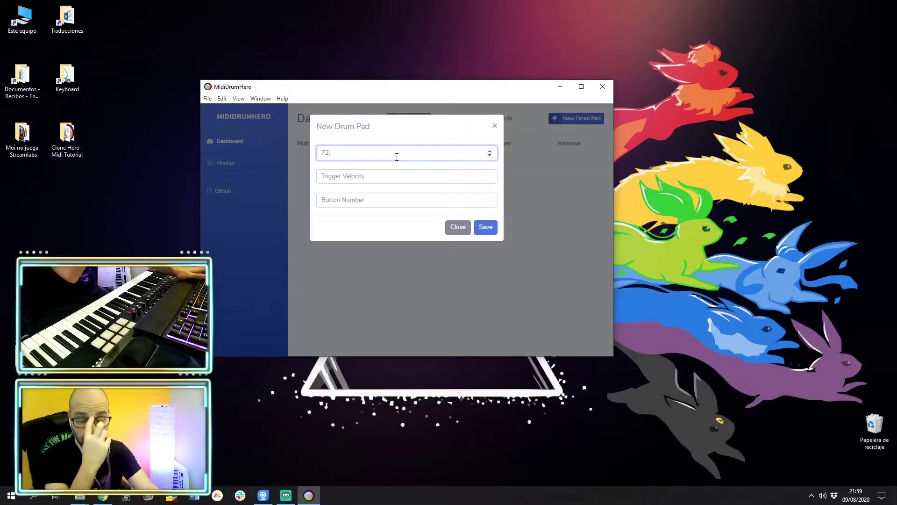
key(Tab)
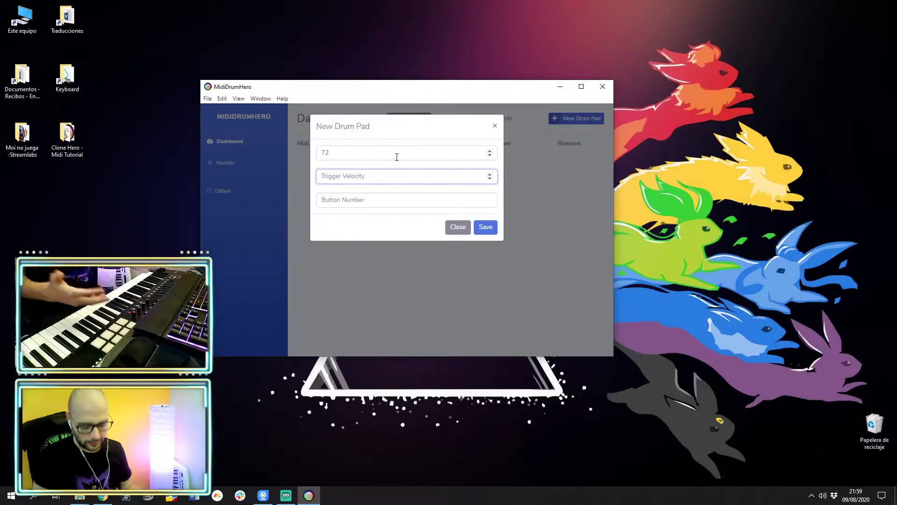
text(10)
key(Tab)
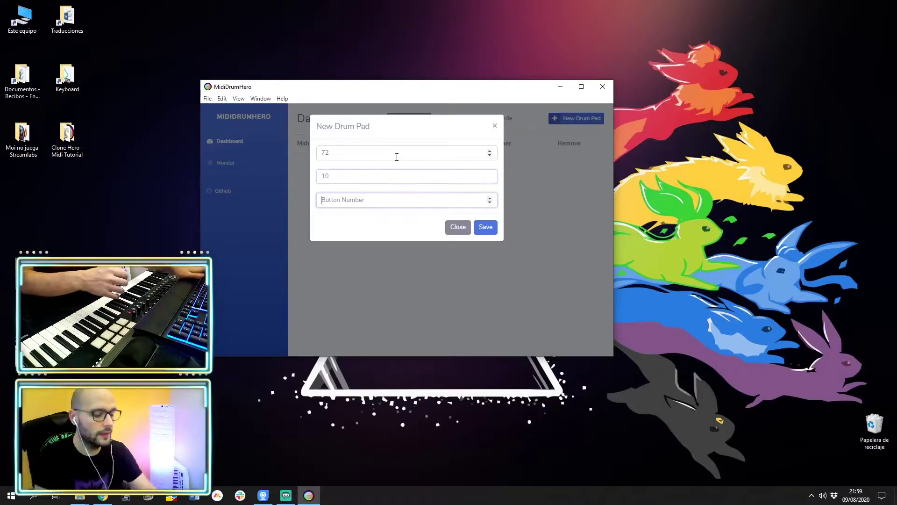
text(1)
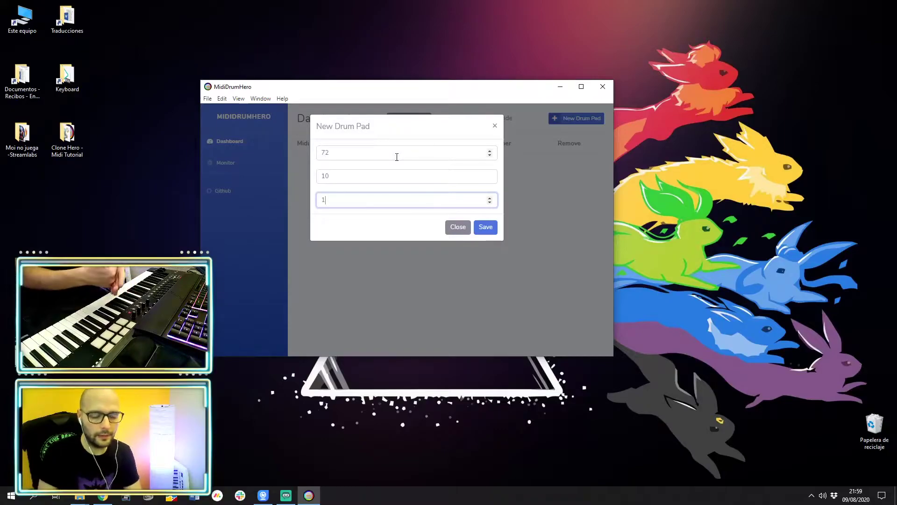
click(481, 229)
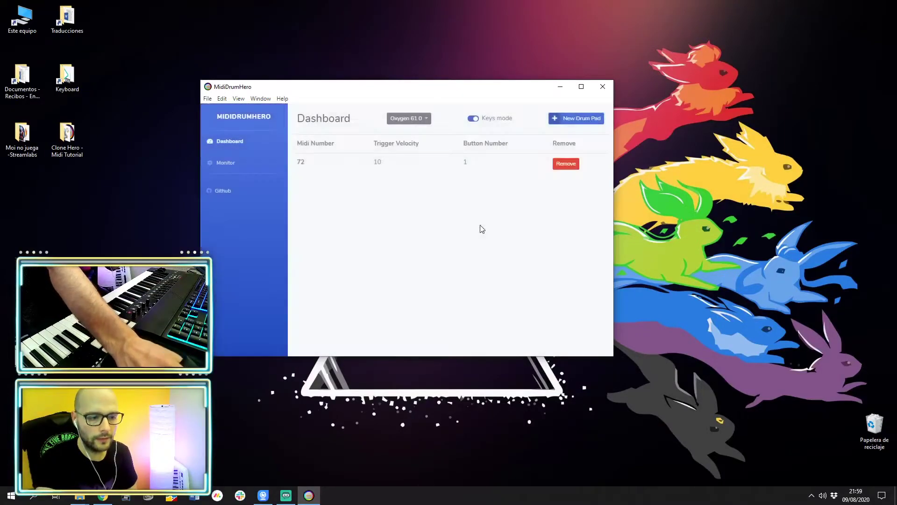
Check the second key's note in the MIDI monitor and add a drum pad with MIDI number 74, trigger velocity 10 and button number 2.
click(241, 163)
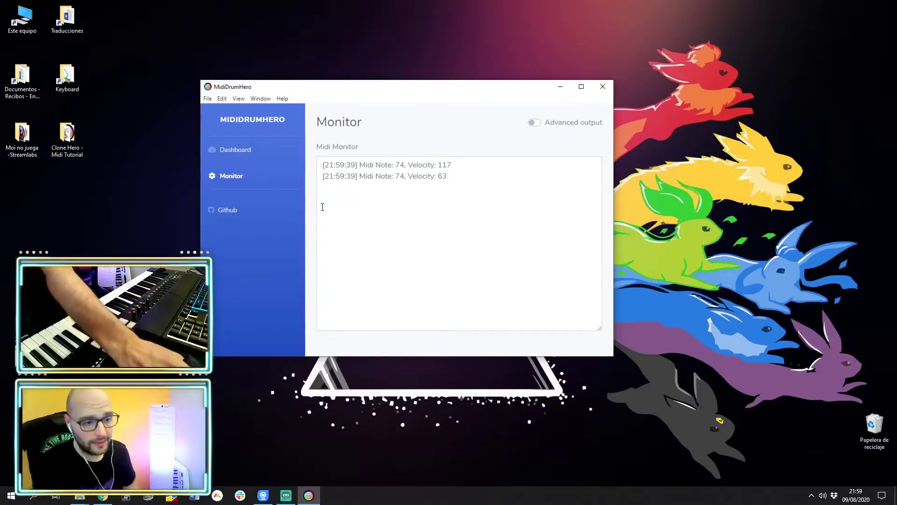
click(258, 151)
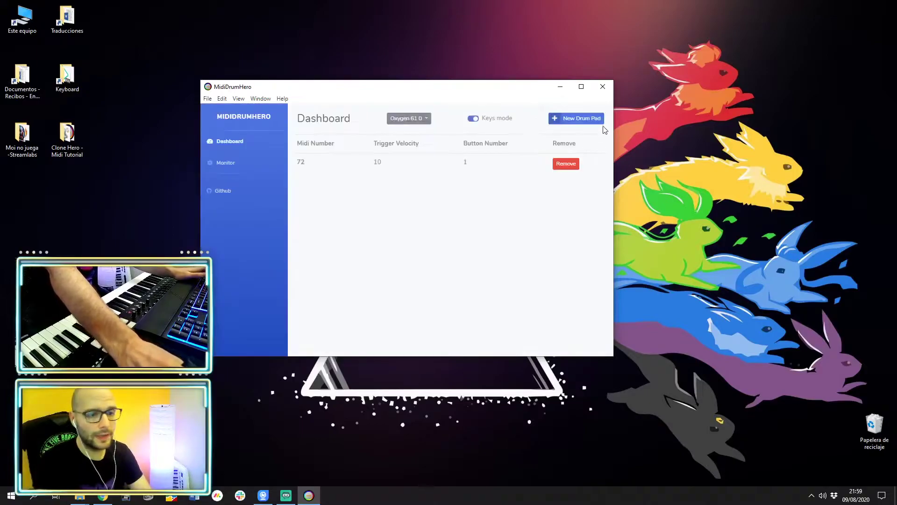
click(588, 119)
click(379, 153)
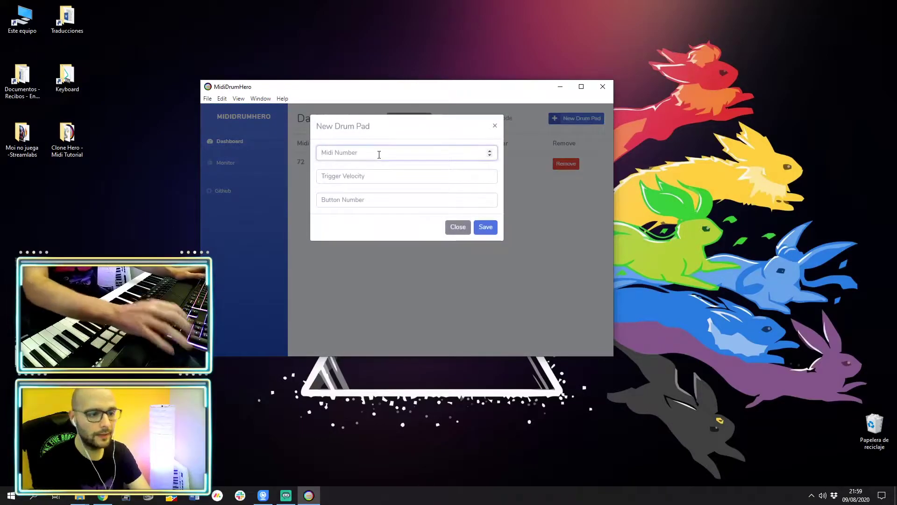
text(74)
key(Tab)
text(10)
key(Tab)
text(2)
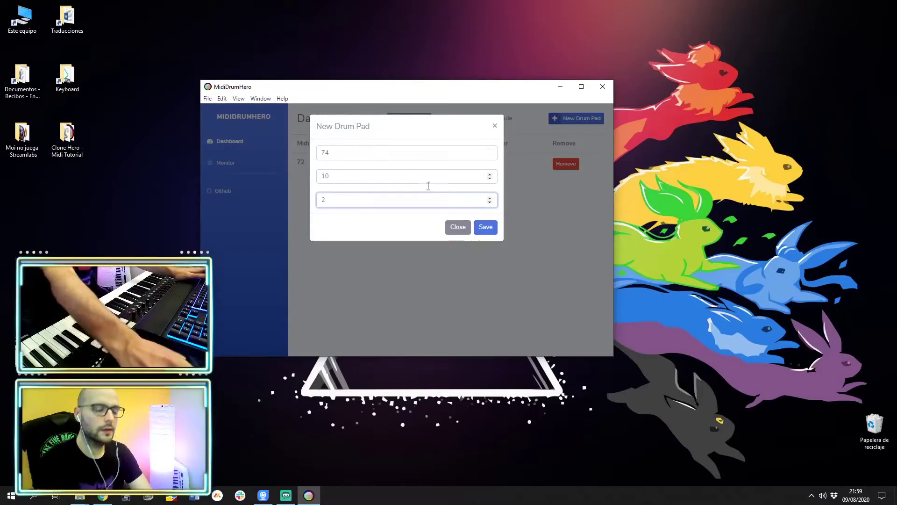
click(486, 227)
Check the third key's note in the MIDI monitor and add a drum pad with MIDI number 76, trigger velocity 10 and button number 3.
click(227, 162)
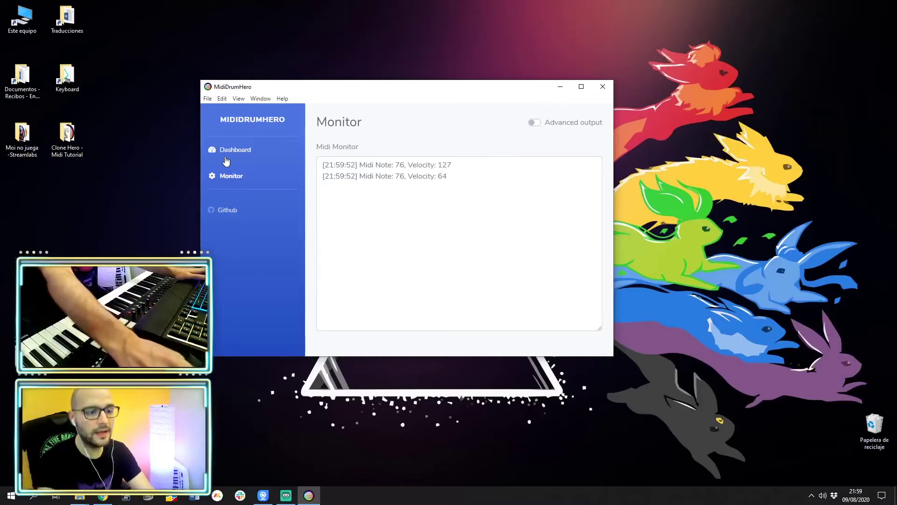
drag(403, 177, 366, 177)
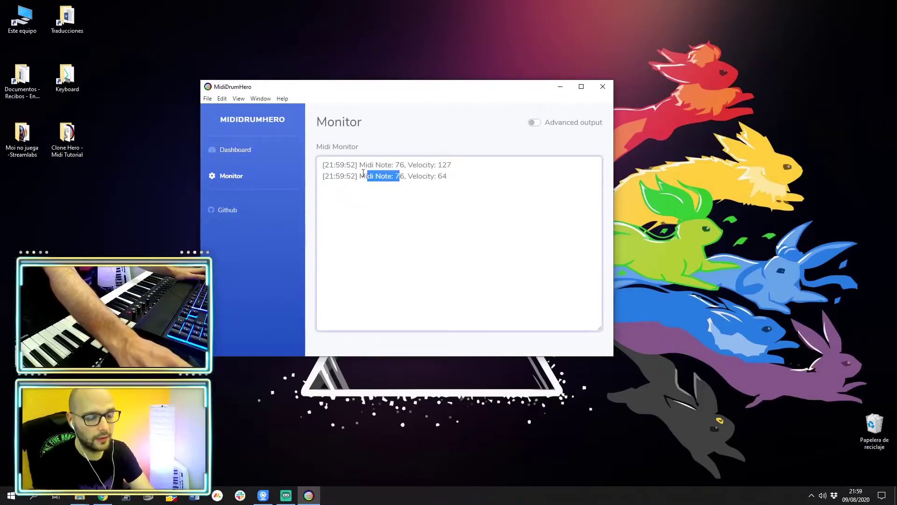
click(252, 150)
click(582, 120)
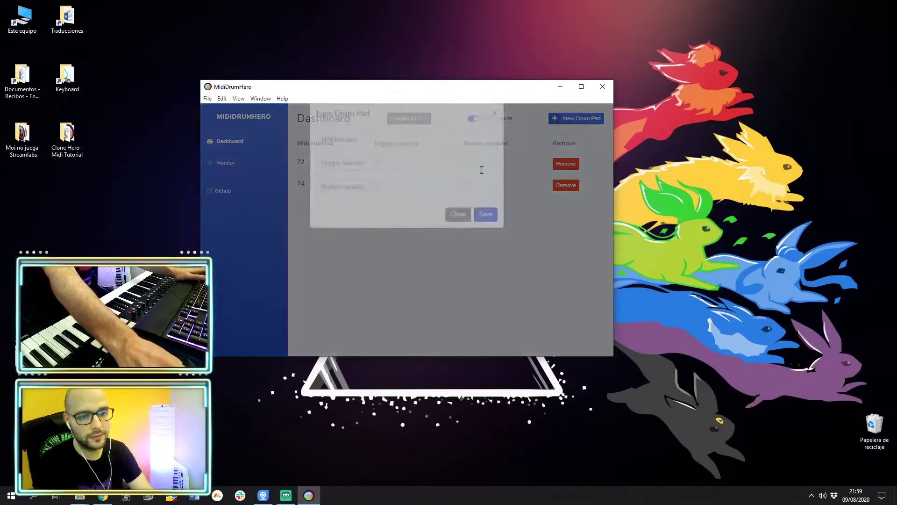
click(391, 156)
text(76)
key(Tab)
text(10)
key(Tab)
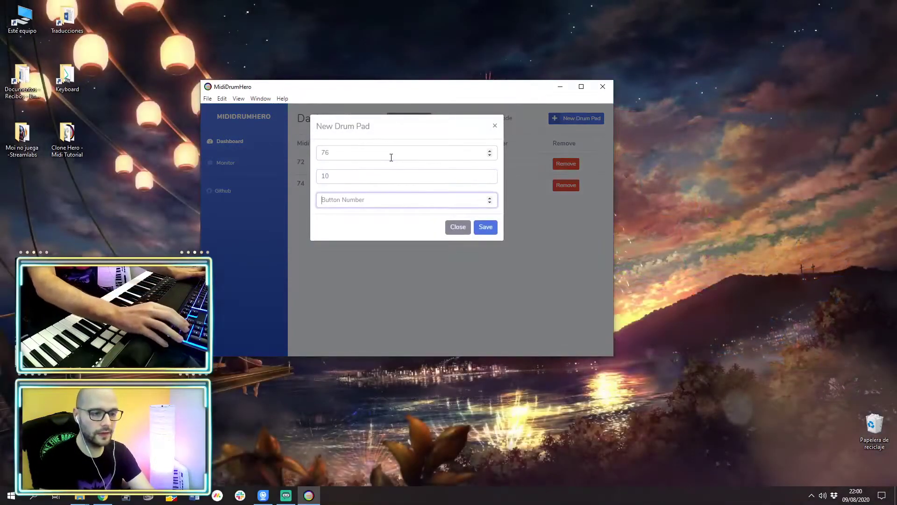
text(3)
click(486, 227)
Check the fourth key's note in the MIDI monitor and add a drum pad with MIDI number 77, trigger velocity 10 and button number 4.
click(230, 162)
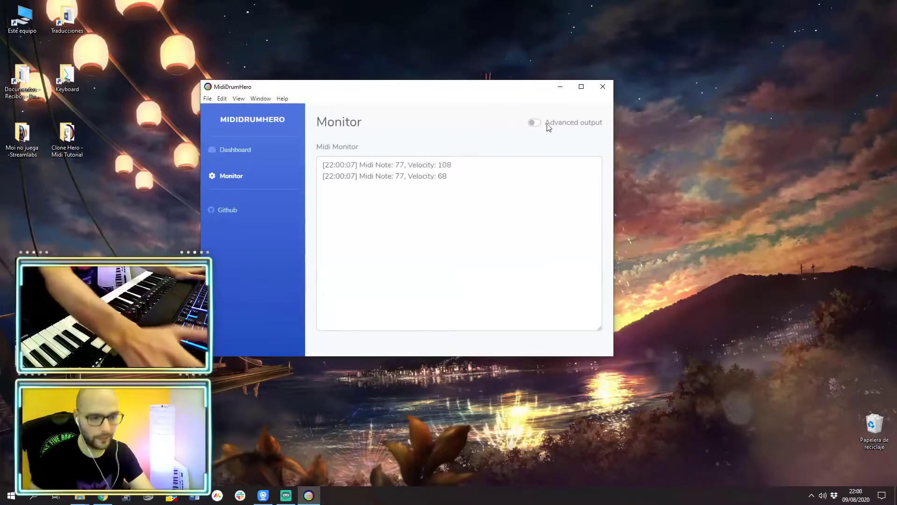
click(238, 151)
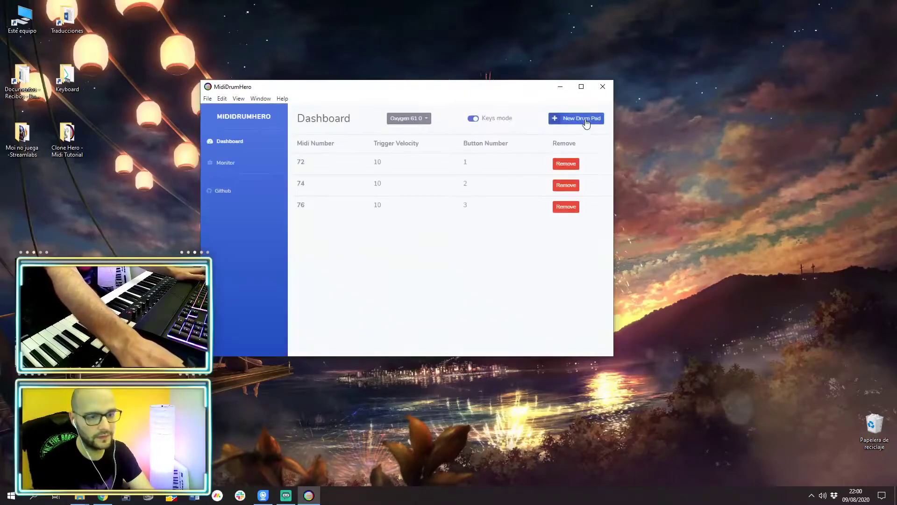
click(582, 118)
click(366, 148)
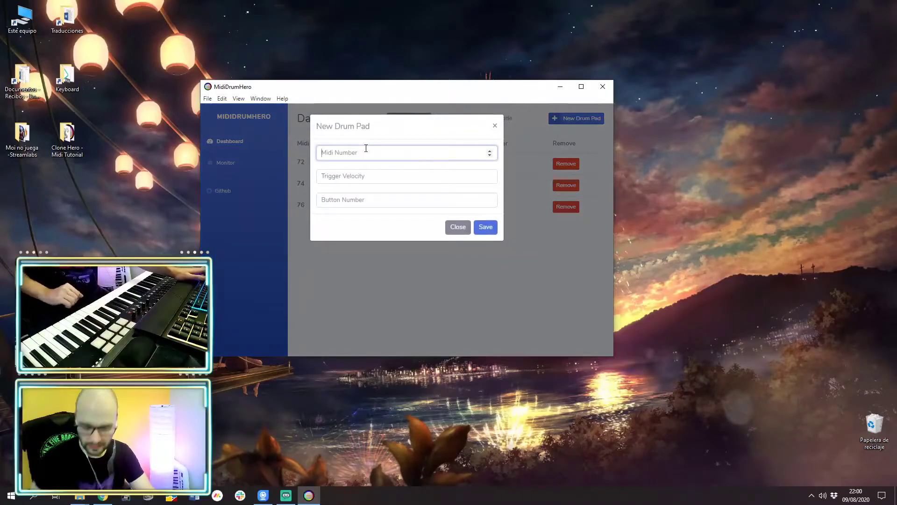
text(77)
key(Tab)
text(10)
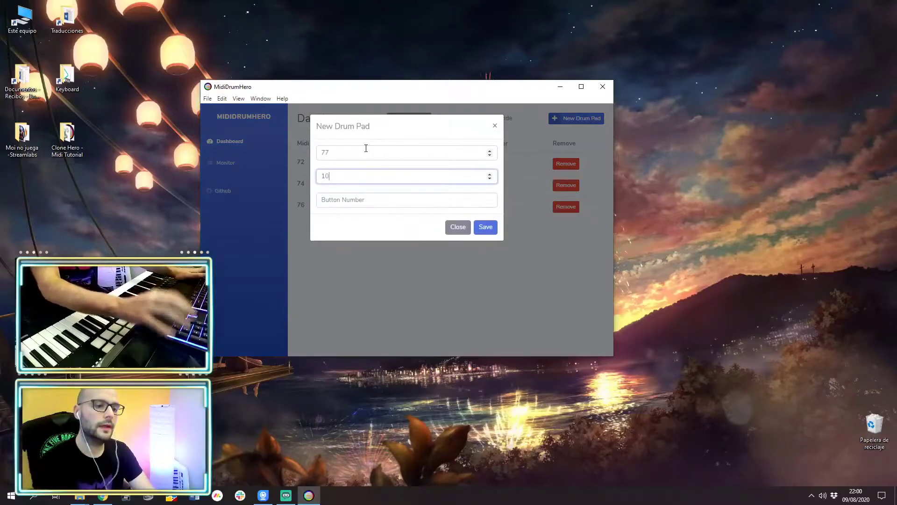
key(Tab)
text(4)
click(486, 227)
Check the fifth key's note in the MIDI monitor and add a drum pad with MIDI number 79, trigger velocity 10 and button number 5.
click(224, 167)
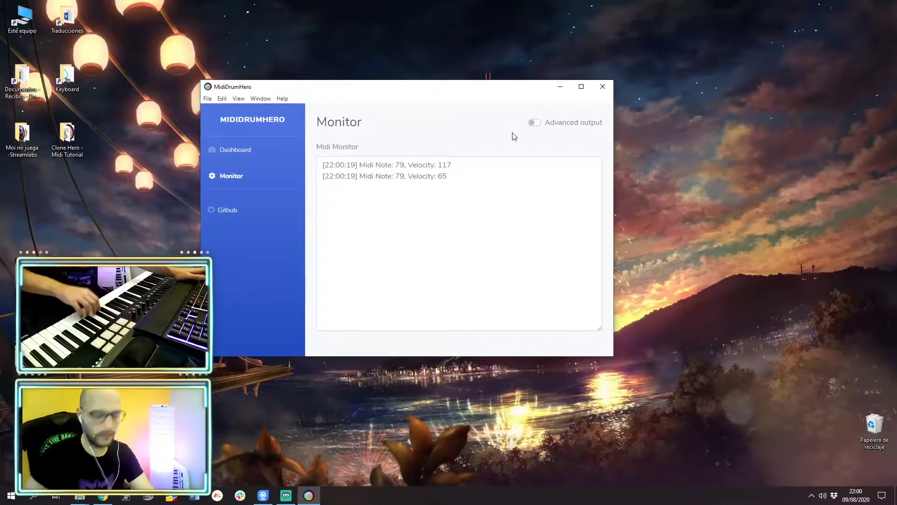
click(250, 151)
click(556, 119)
click(361, 147)
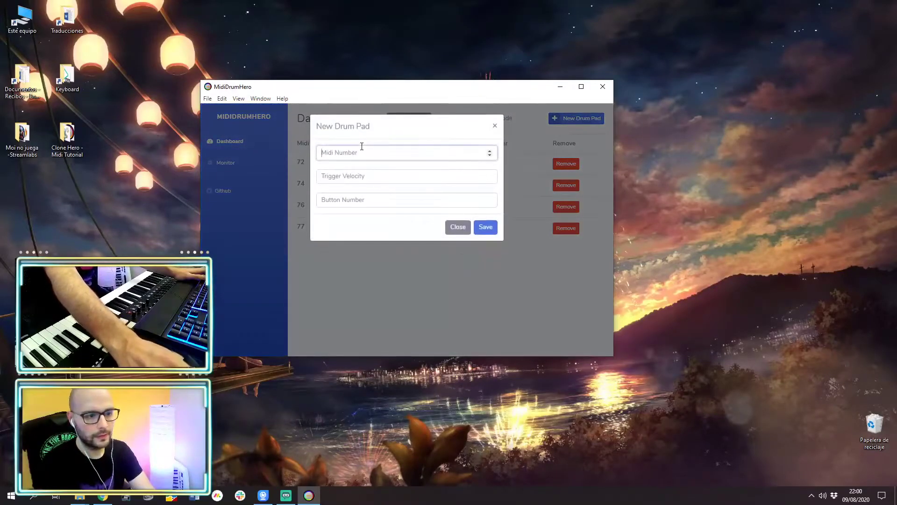
text(79)
key(Tab)
text(10)
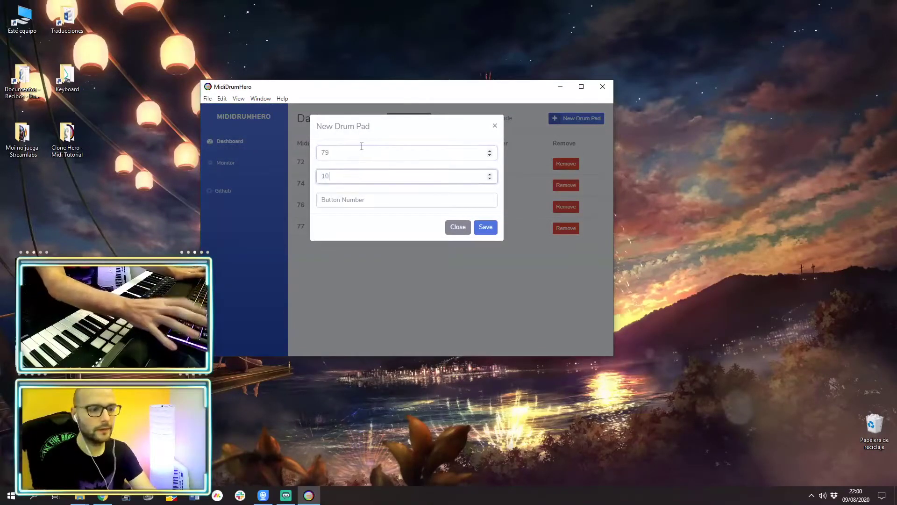
key(Tab)
text(5)
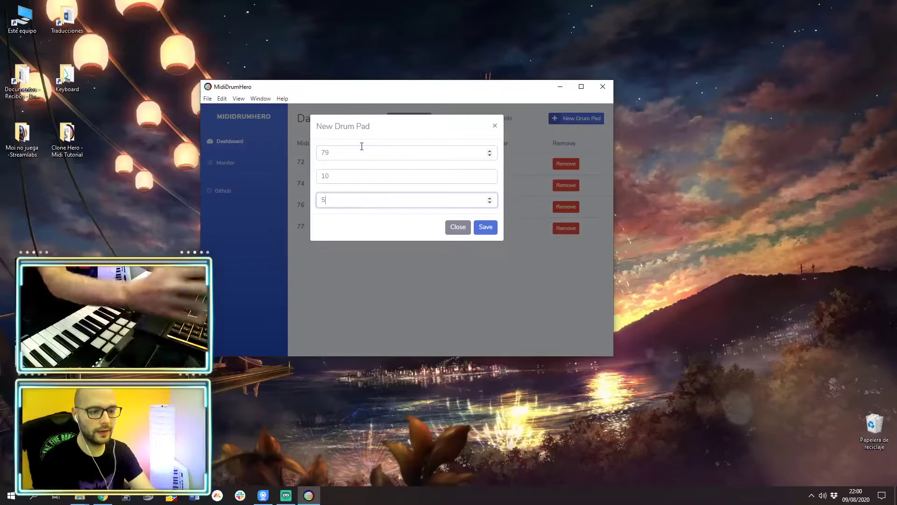
click(492, 228)
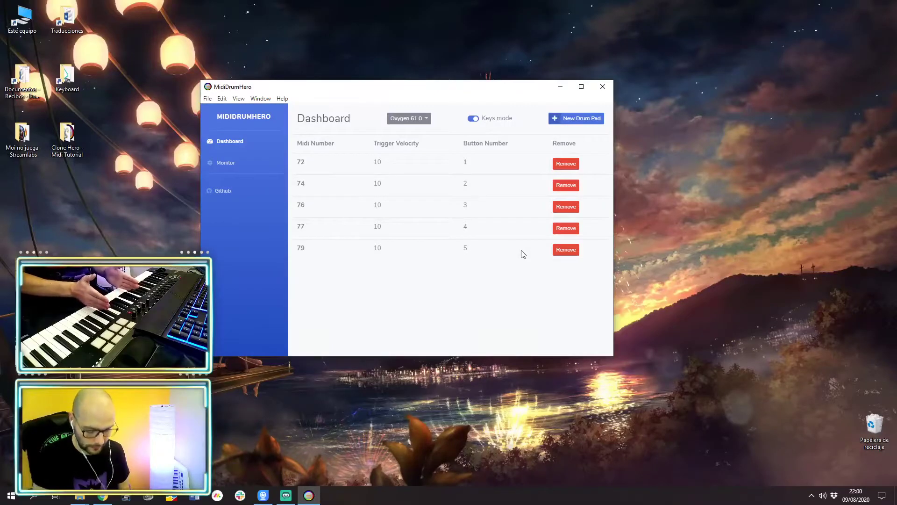
Check the sixth key's note in the MIDI monitor and add a drum pad with MIDI number 61, trigger velocity 10 and button number 6.
click(232, 164)
click(221, 150)
click(573, 119)
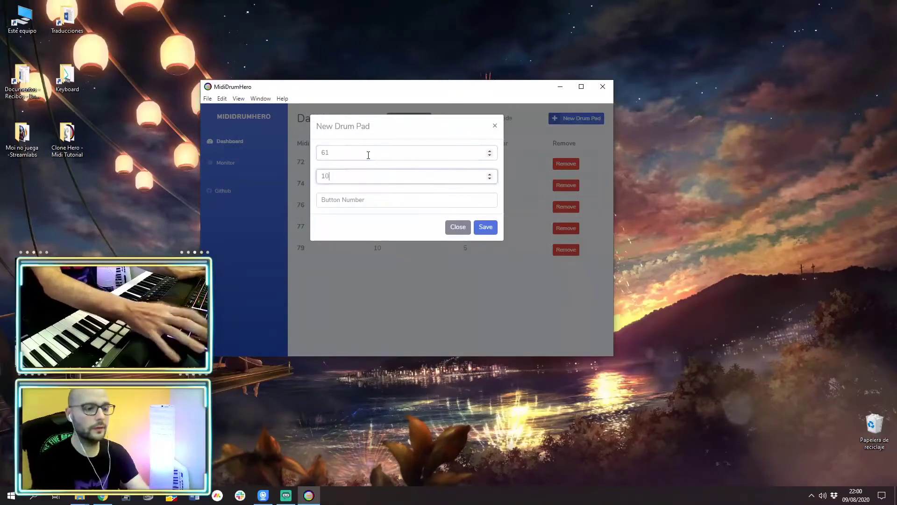
key(Tab)
text(6)
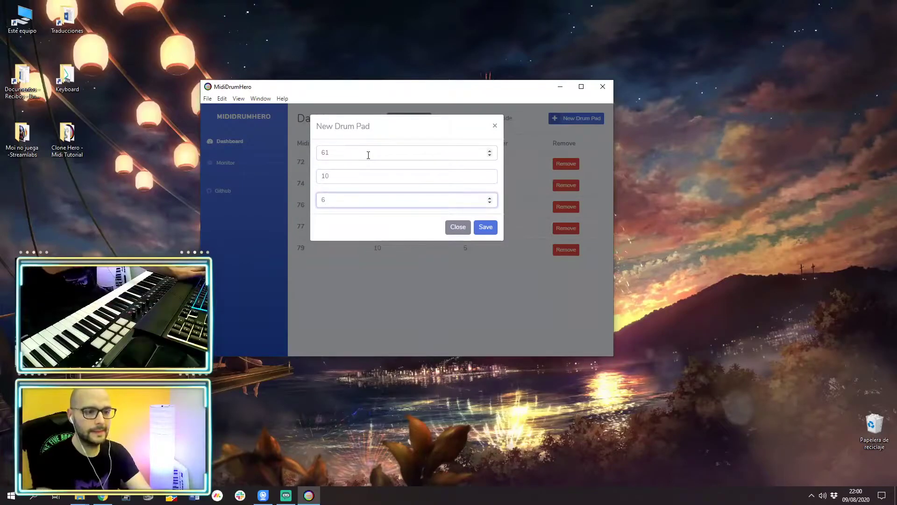
click(492, 227)
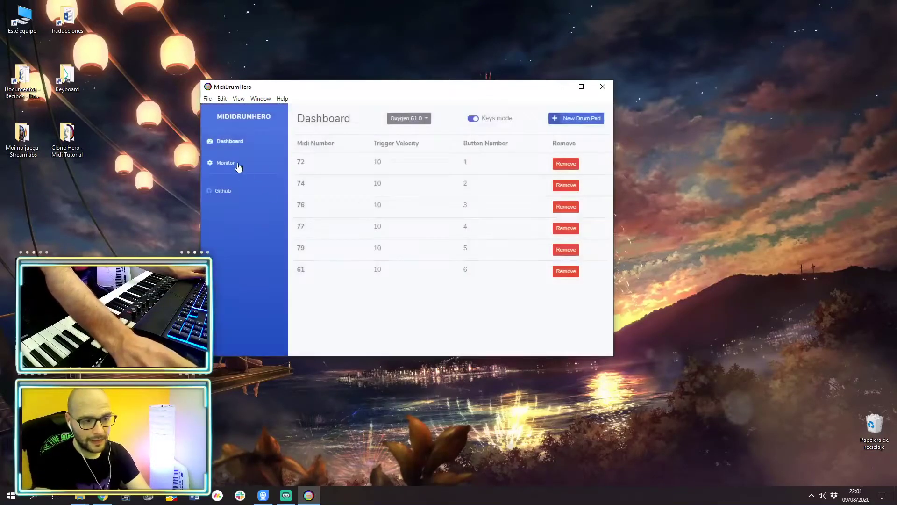
Check the seventh key's note in the MIDI monitor and add a drum pad with MIDI number 63, trigger velocity 10 and button number 7.
click(238, 167)
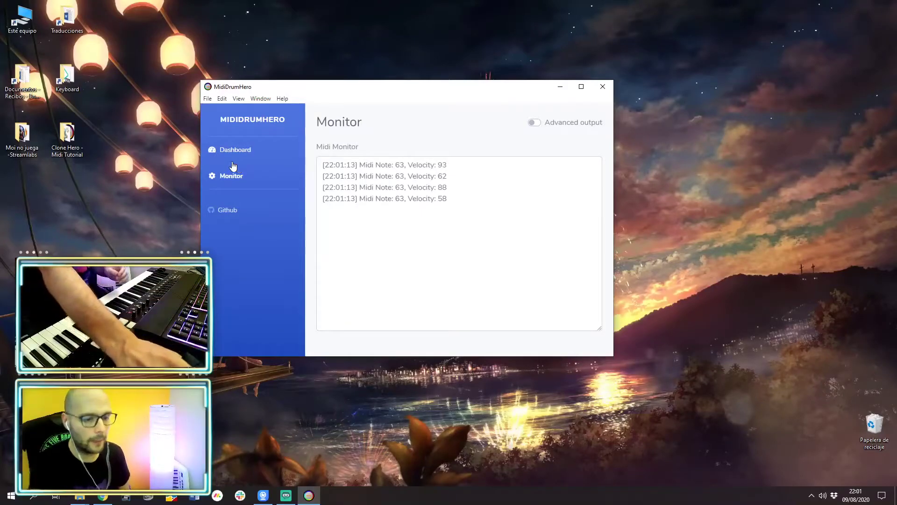
click(220, 156)
click(577, 119)
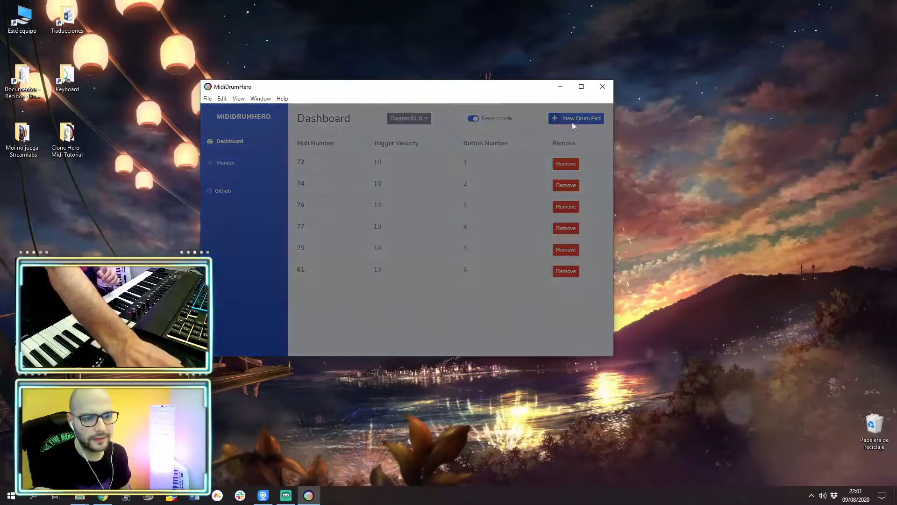
click(393, 152)
text(63)
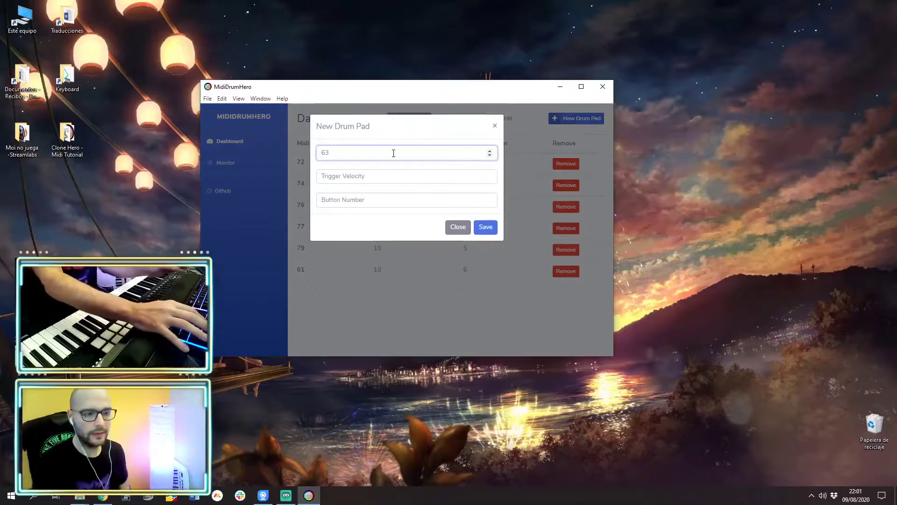
key(Tab)
text(10)
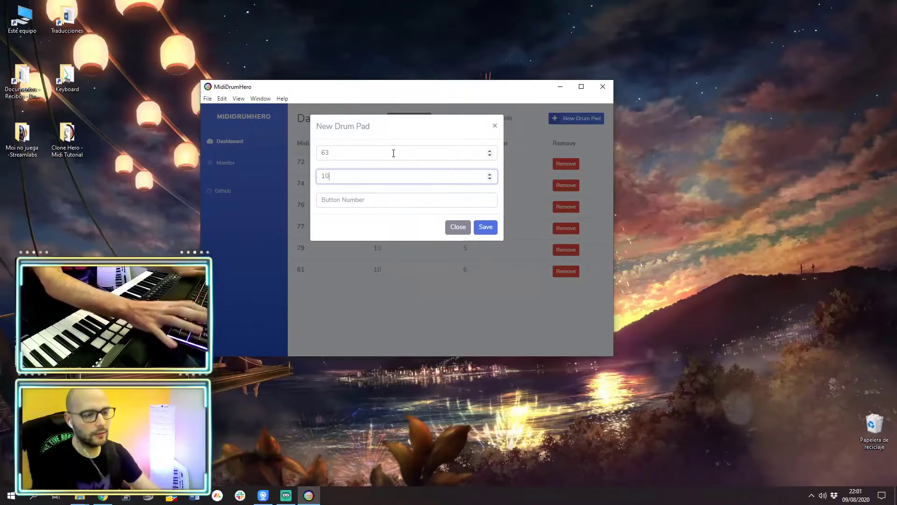
key(Tab)
text(7)
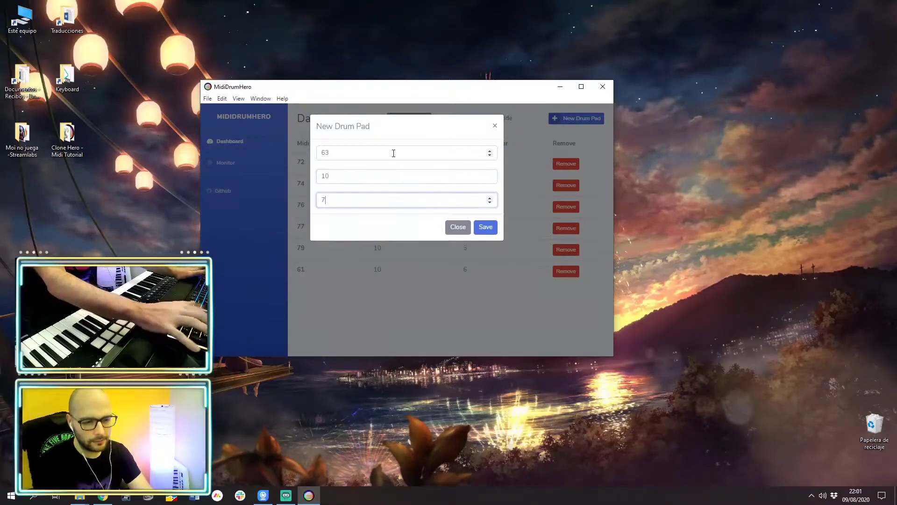
click(484, 227)
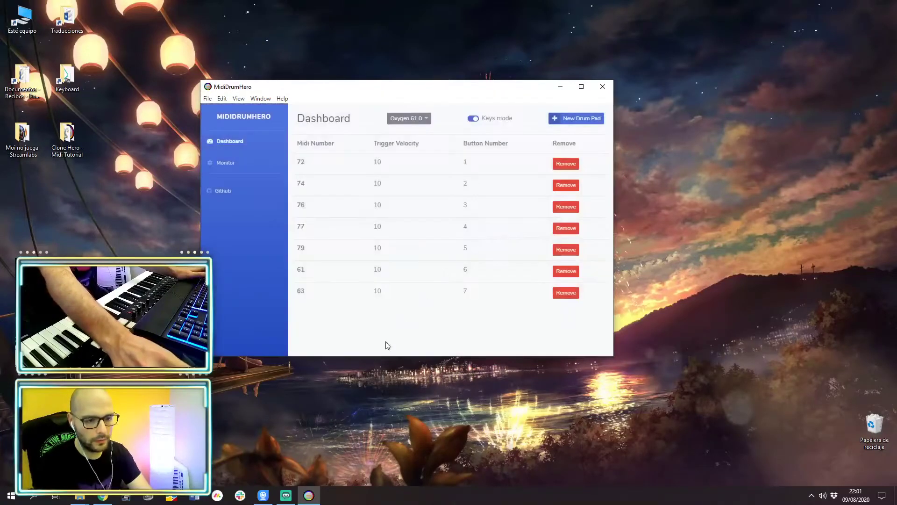
Check the eighth key's note in the MIDI monitor and add a drum pad with MIDI number 60, trigger velocity 10 and button number 8.
click(226, 163)
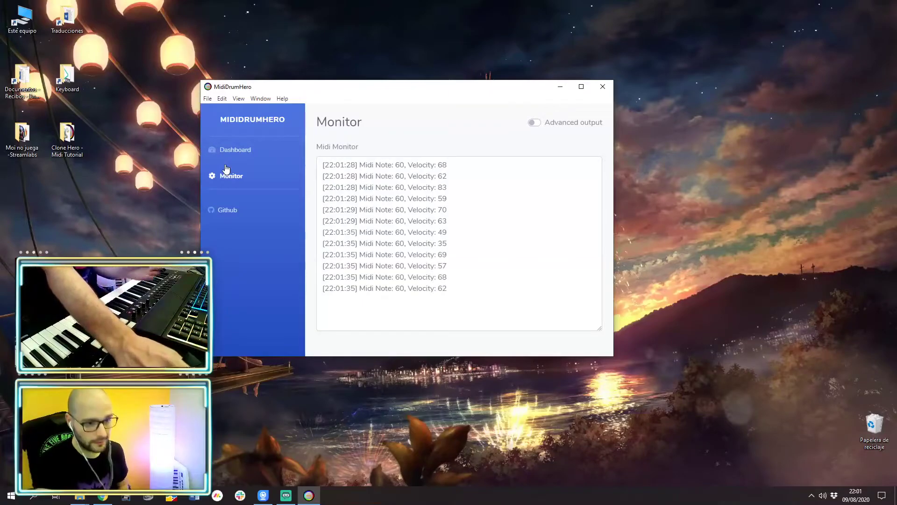
click(235, 149)
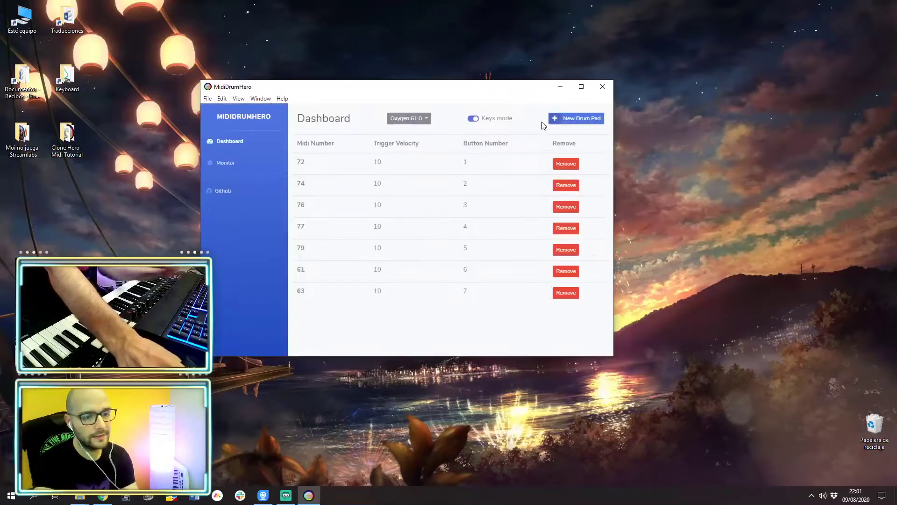
click(576, 119)
click(463, 159)
text(60)
key(Tab)
text(10)
key(Tab)
text(8)
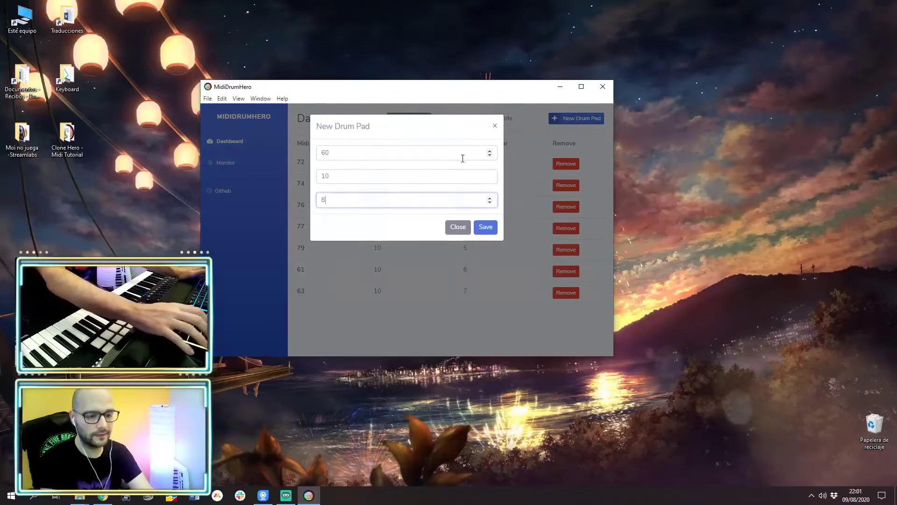
click(496, 226)
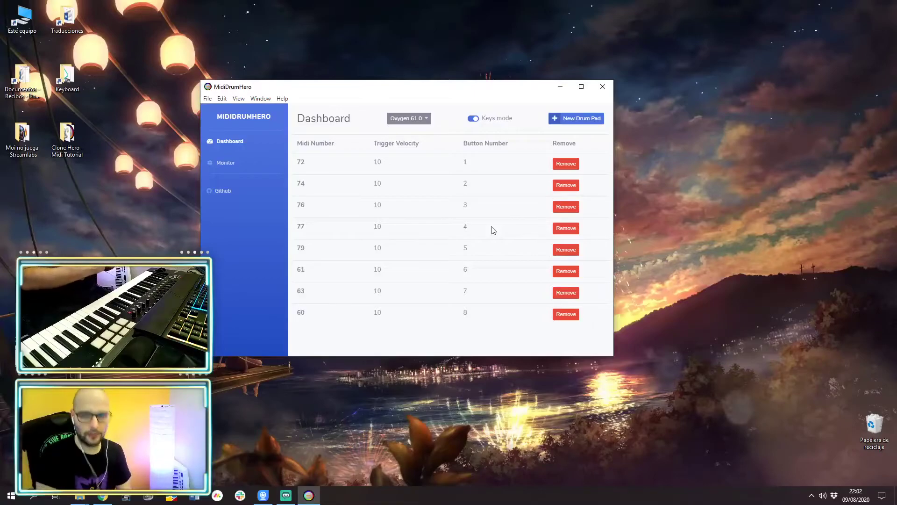
Minimize MidiDrumHero, switch to Clone Hero and bring up its control settings.
click(556, 87)
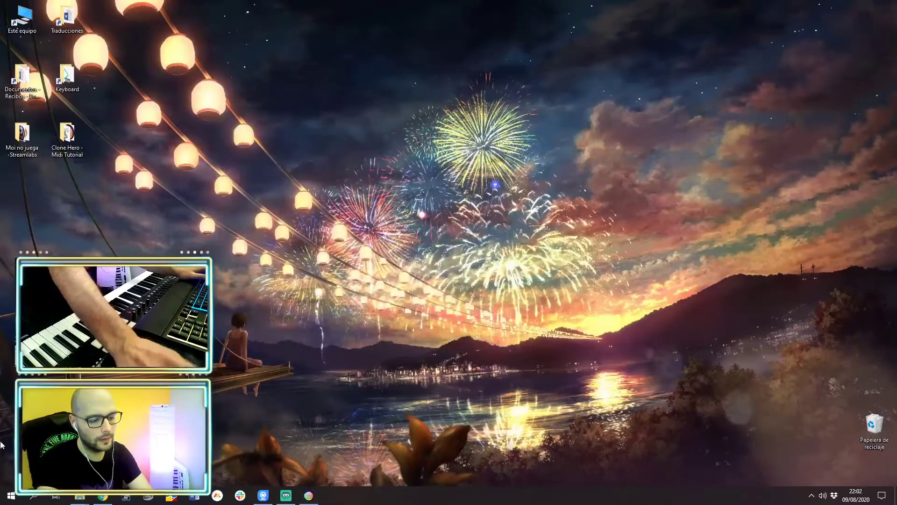
key(super)
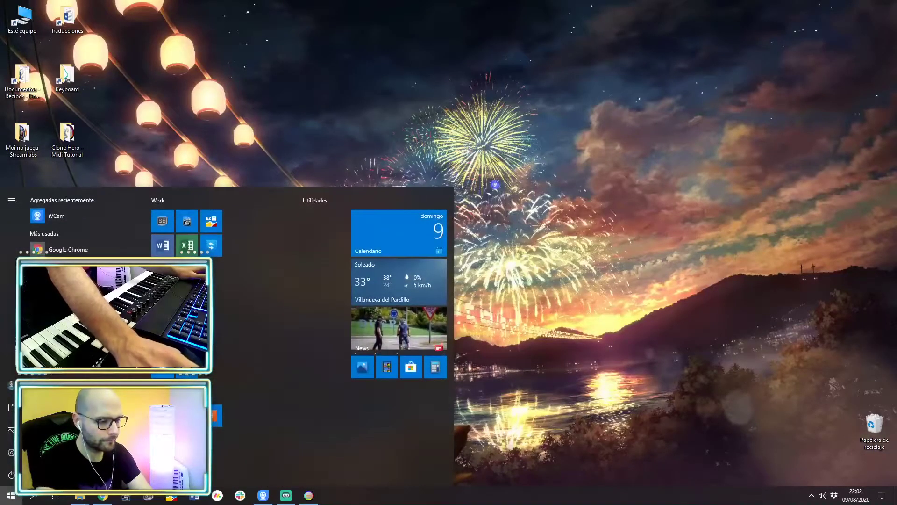
key(super)
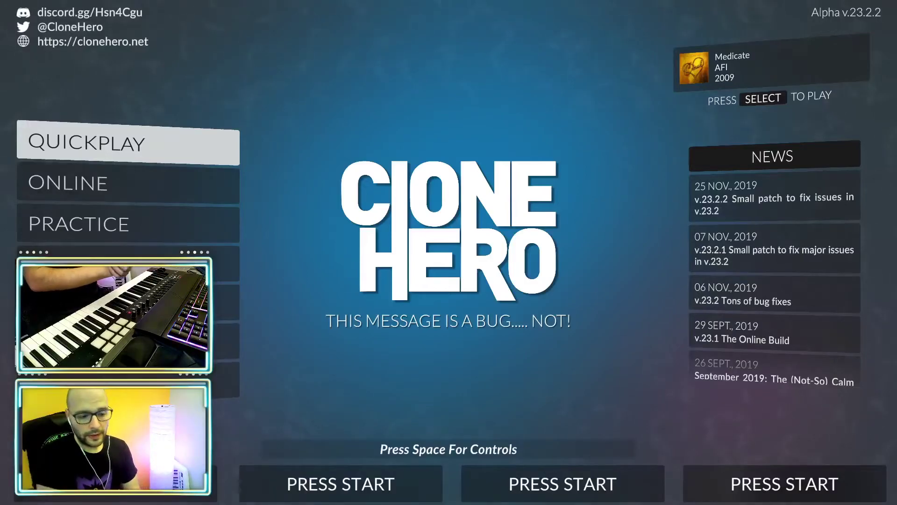
key(space)
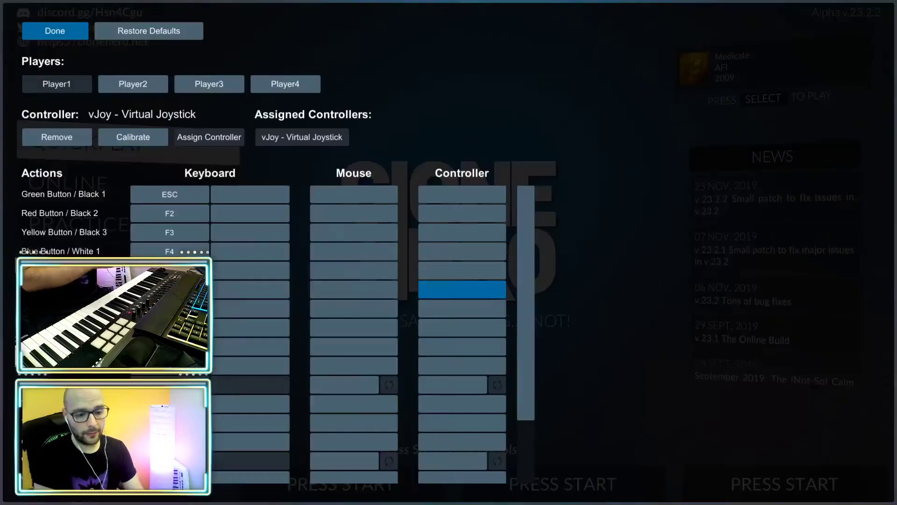
Look over Player1's control bindings and the controller slots for the vJoy virtual joystick.
key(Up)
key(Up)
key(Up)
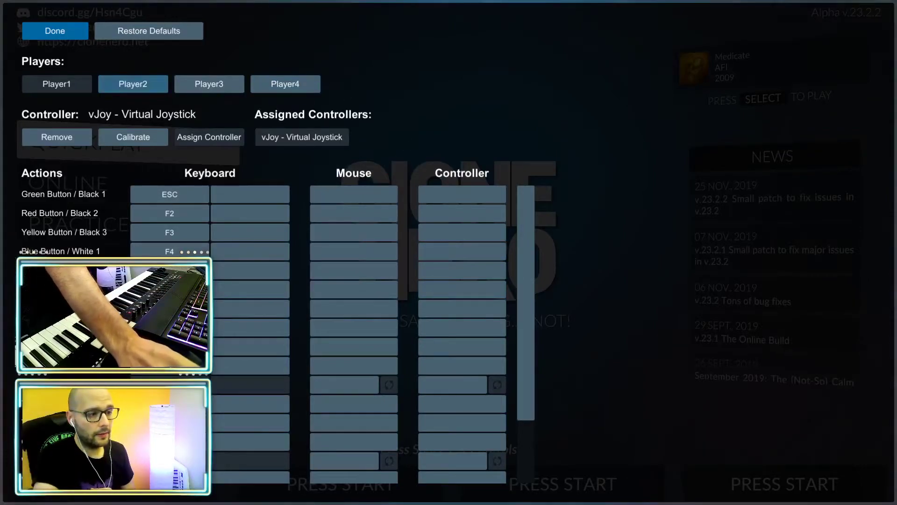
key(Down)
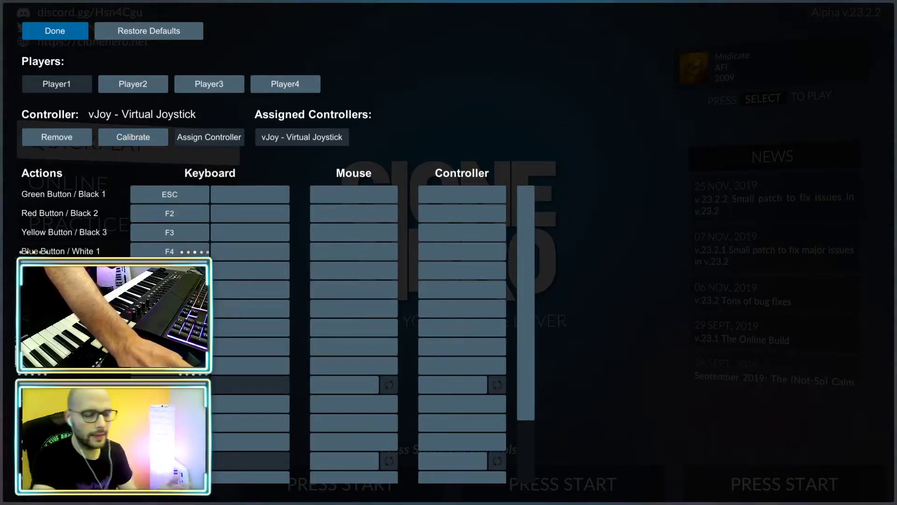
click(462, 213)
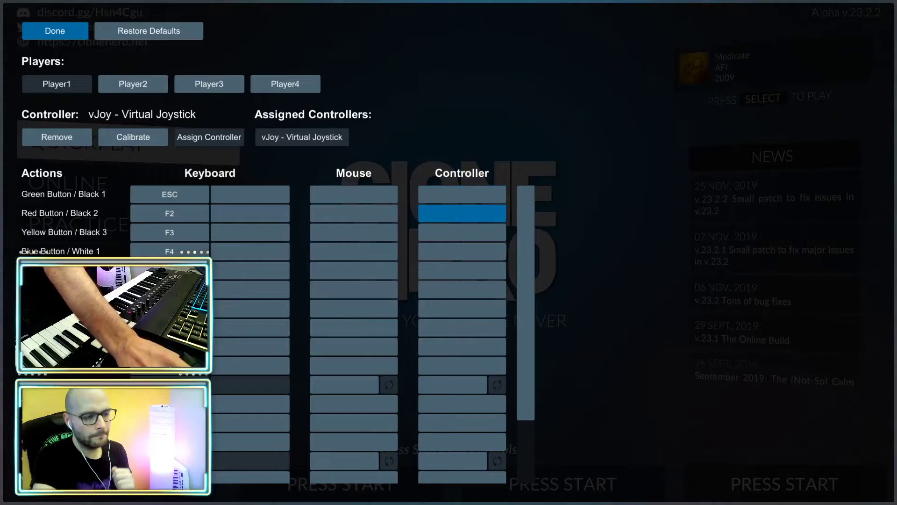
click(463, 194)
key(Escape)
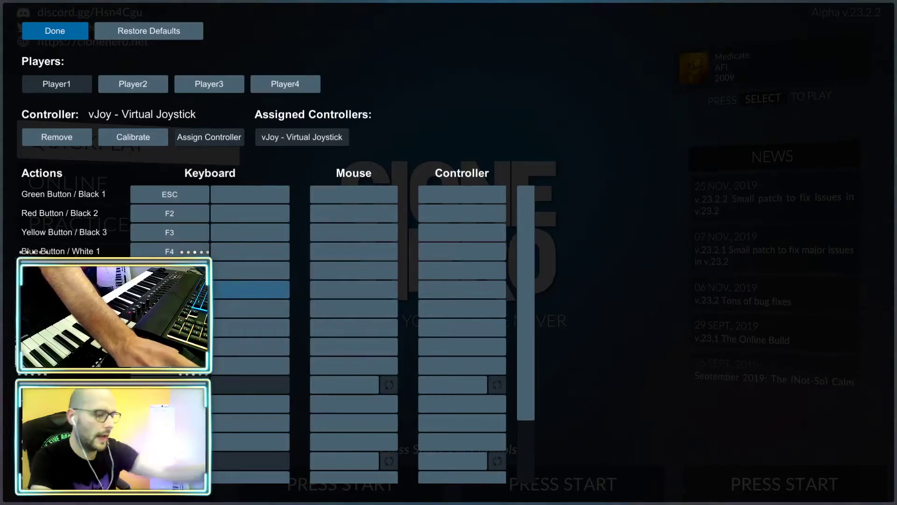
scroll(407, 285, down, 2)
scroll(407, 285, up, 2)
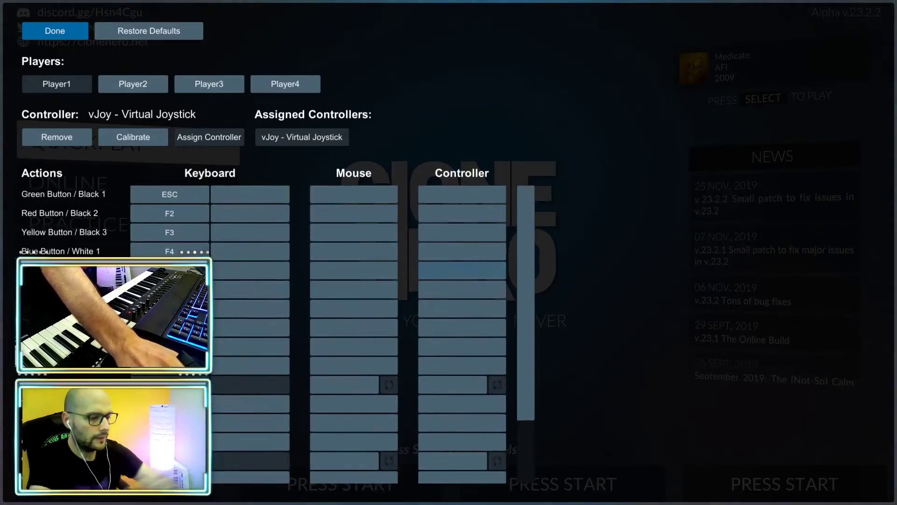
key(Down)
key(Down)
key(Up)
key(Up)
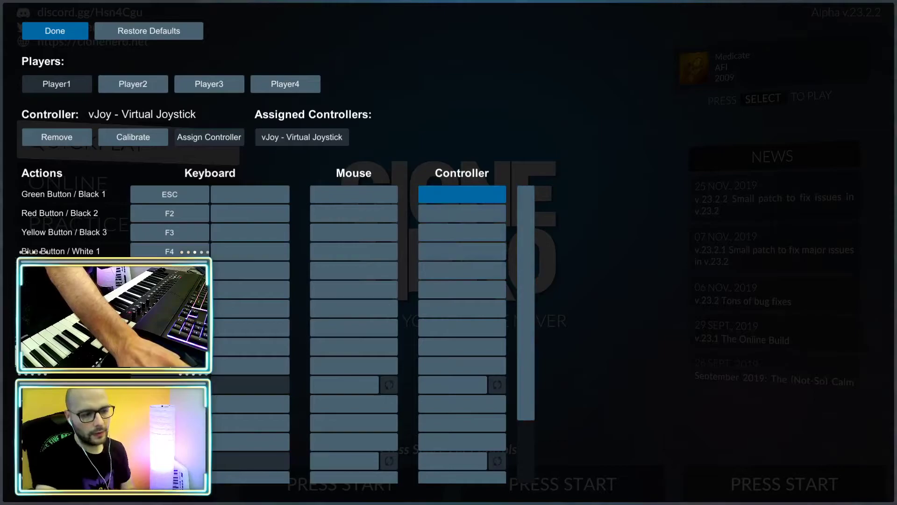
Assign controller Buttons 0 to 4 in order to the Green, Red, Yellow, Blue and Orange button actions using the MIDI keys.
key(Return)
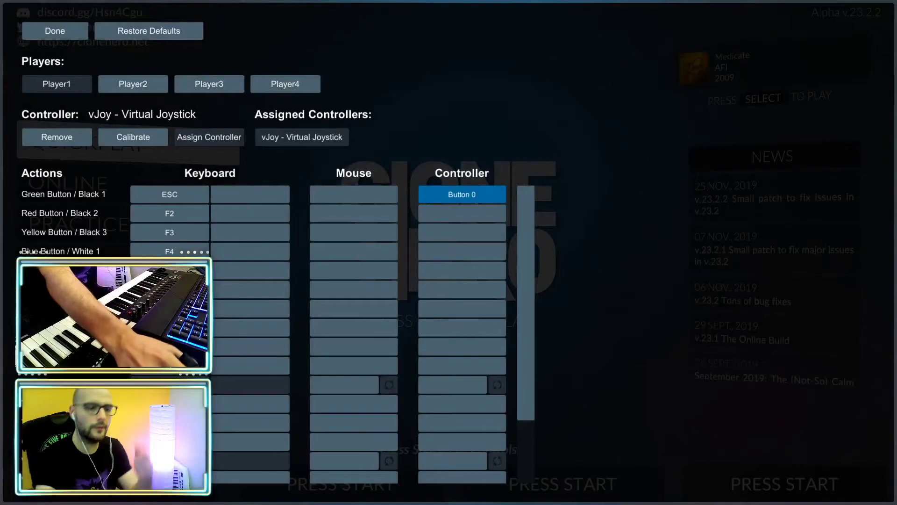
key(Down)
key(Return)
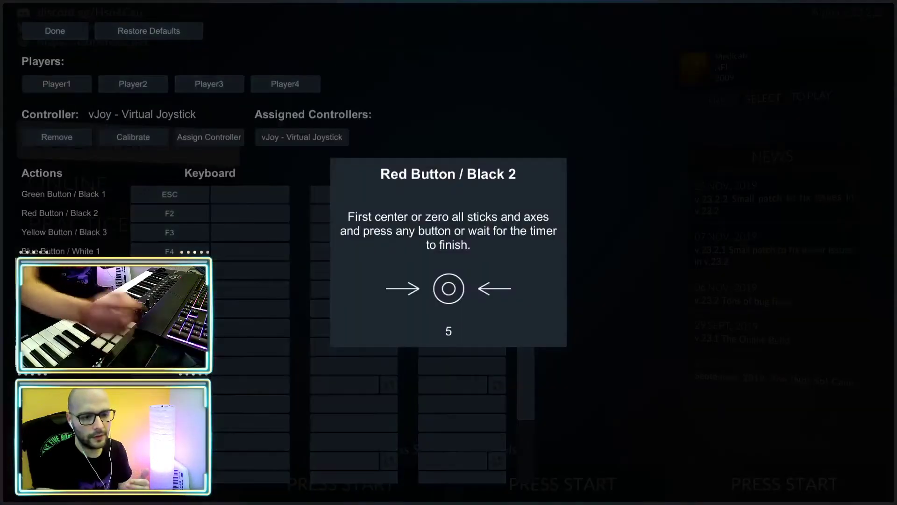
key(Down)
key(Return)
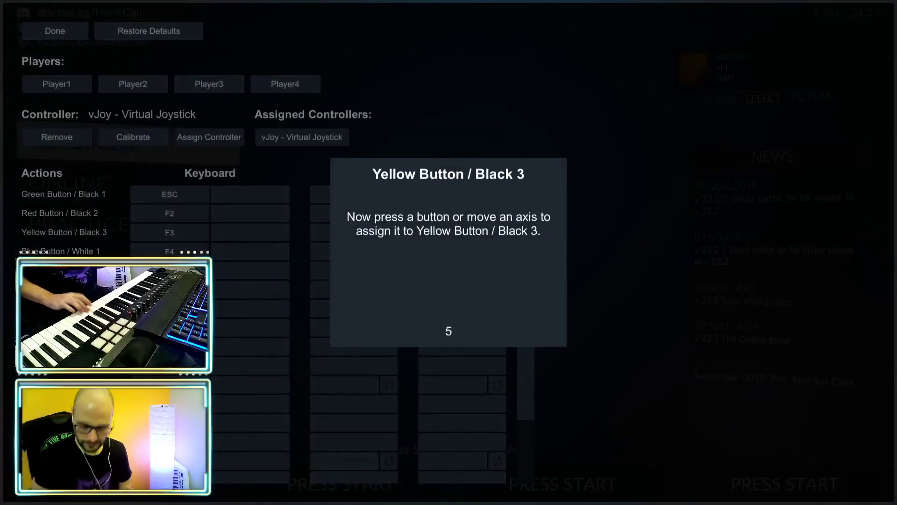
key(Down)
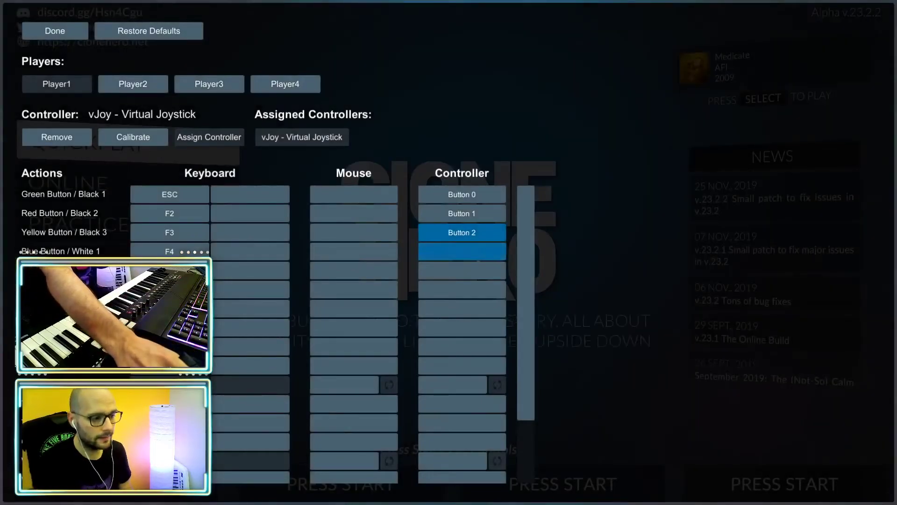
key(Return)
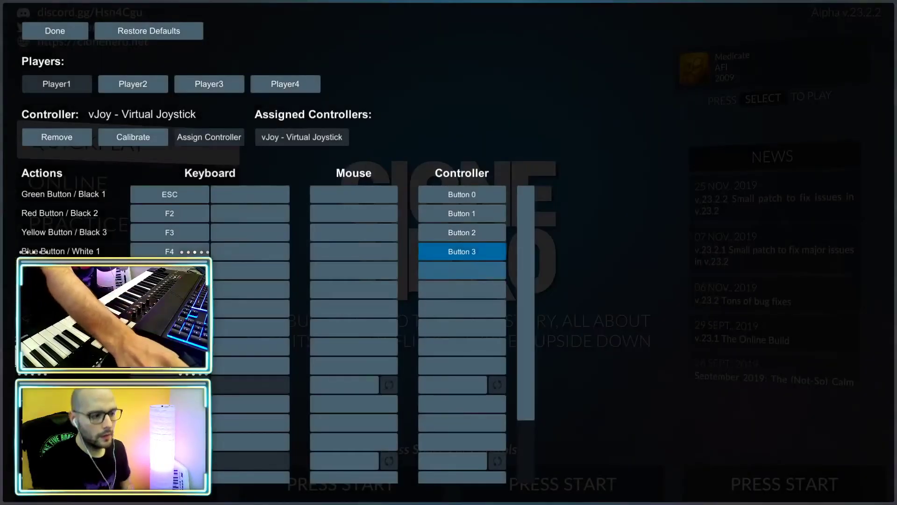
key(Down)
key(Return)
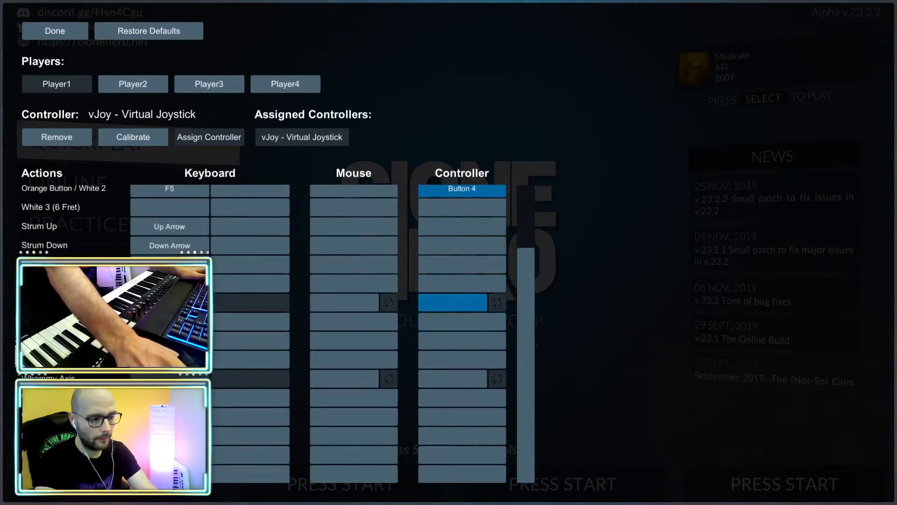
Assign Button 6 to the tenth controller action and Button 7 to the action just above Whammy Axis.
scroll(317, 327, up, 1)
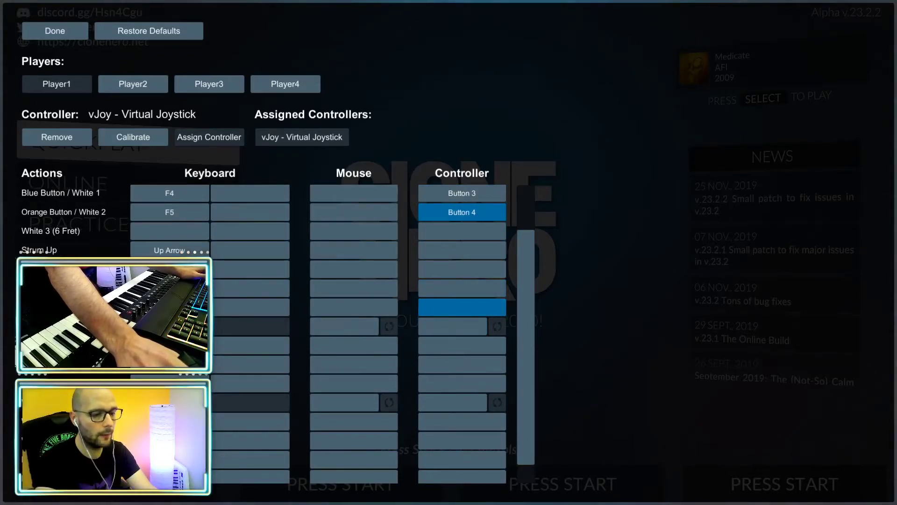
key(Return)
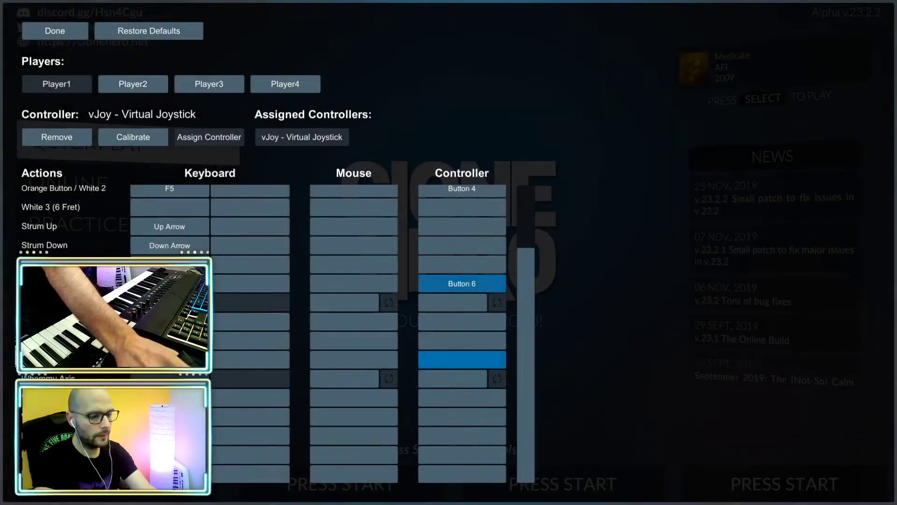
click(481, 360)
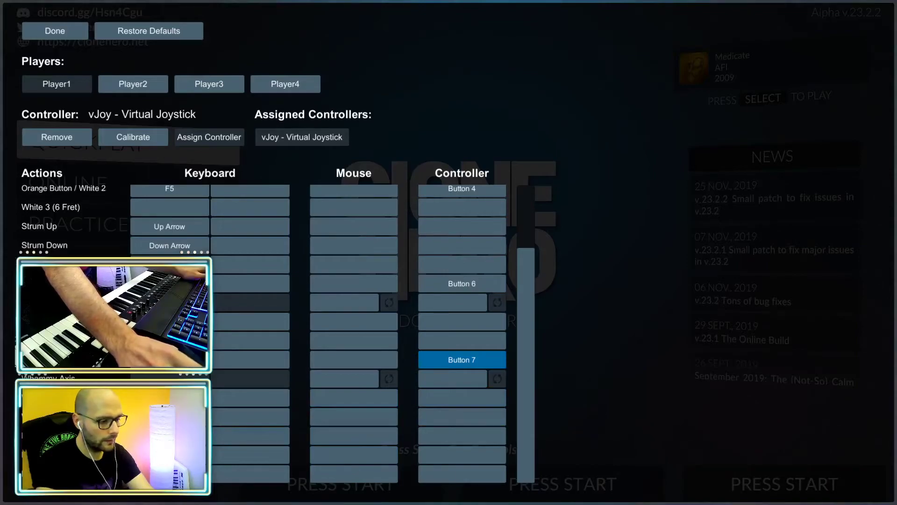
Bring up the controller assignment for Keyboard Whammy, review the bindings and close the control settings.
click(474, 440)
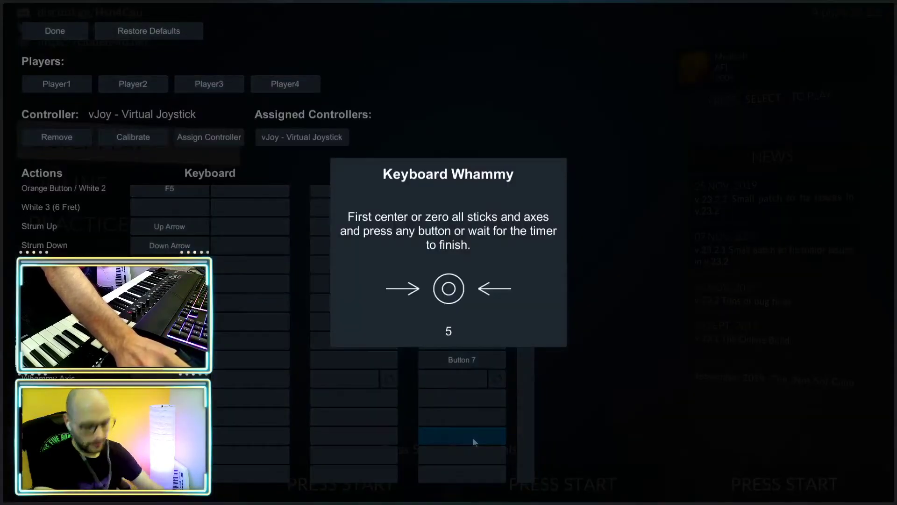
scroll(463, 376, up, 2)
scroll(463, 376, down, 2)
scroll(462, 376, up, 2)
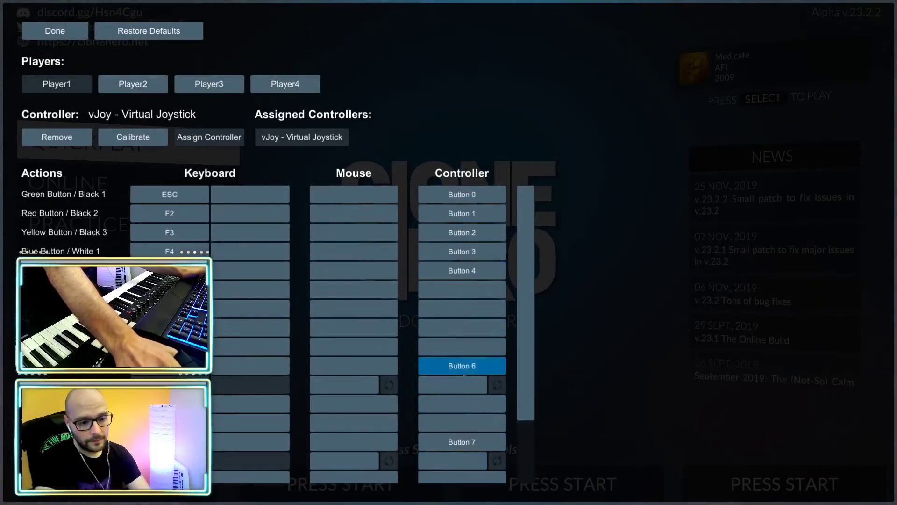
click(55, 30)
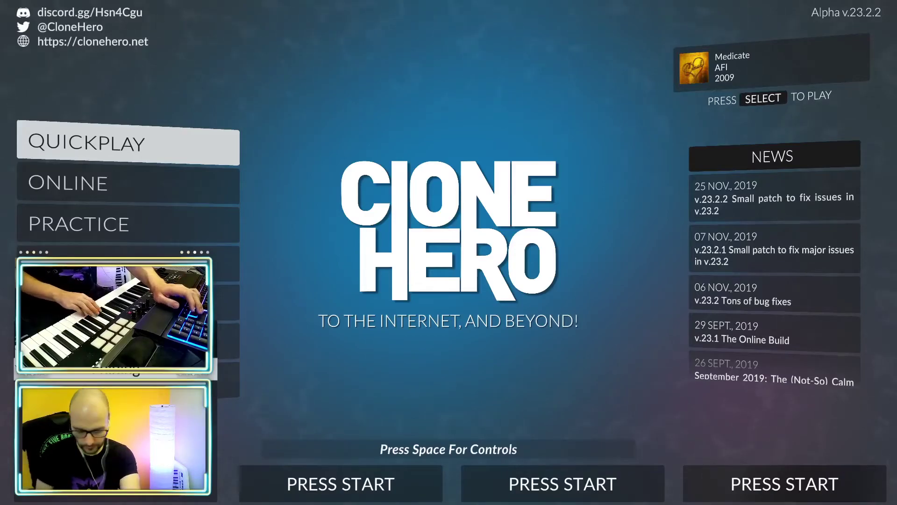
Test navigation by moving up and down the main menu entries, and enter Quickplay.
key(Up)
key(Down)
key(Down)
key(Down)
key(Up)
key(Up)
key(Down)
key(Up)
key(Return)
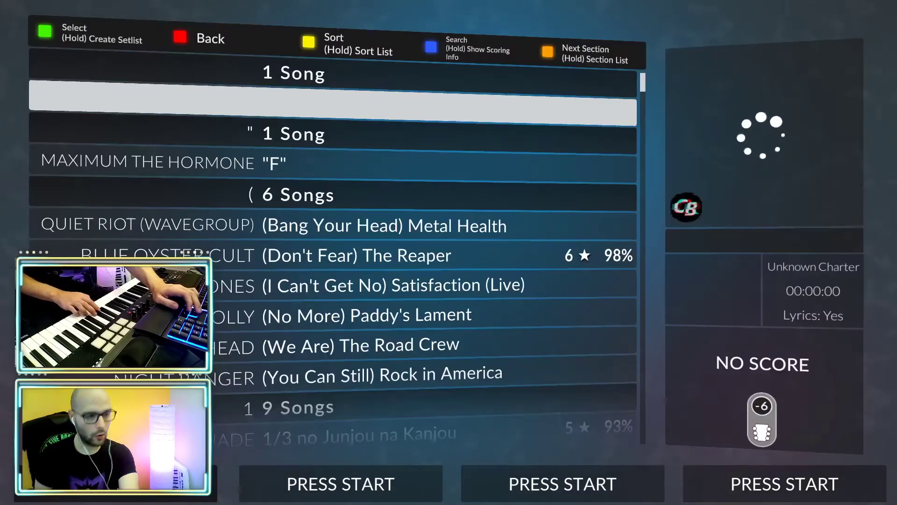
Browse down and back up the Quickplay song list to test song navigation.
key(Down)
key(Down)
key(Down)
key(Down)
key(Down)
key(Down)
key(Up)
key(Down)
key(Up)
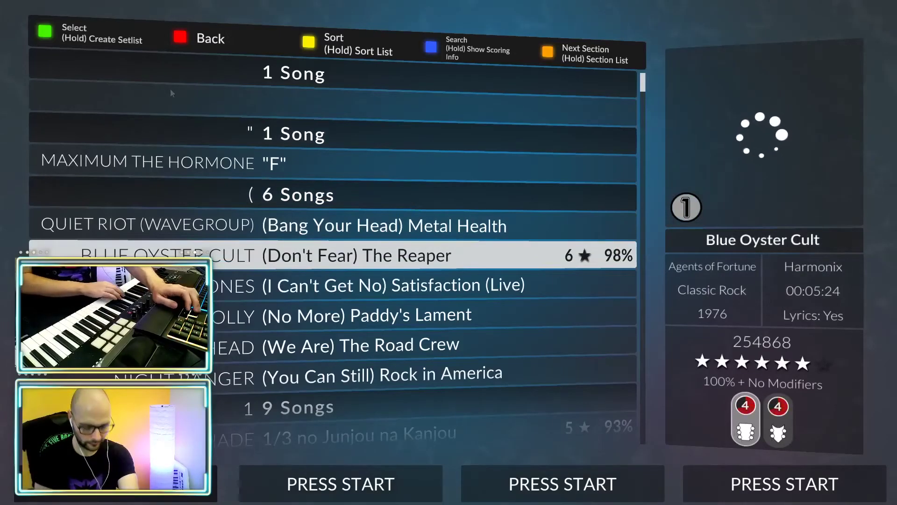
key(Up)
key(Up)
key(Up)
Bring up the song list's options popup and set the song speed to 110%.
key(Escape)
key(Down)
key(Down)
key(Down)
key(Up)
key(Return)
key(Right)
key(Right)
key(Right)
key(Right)
key(Right)
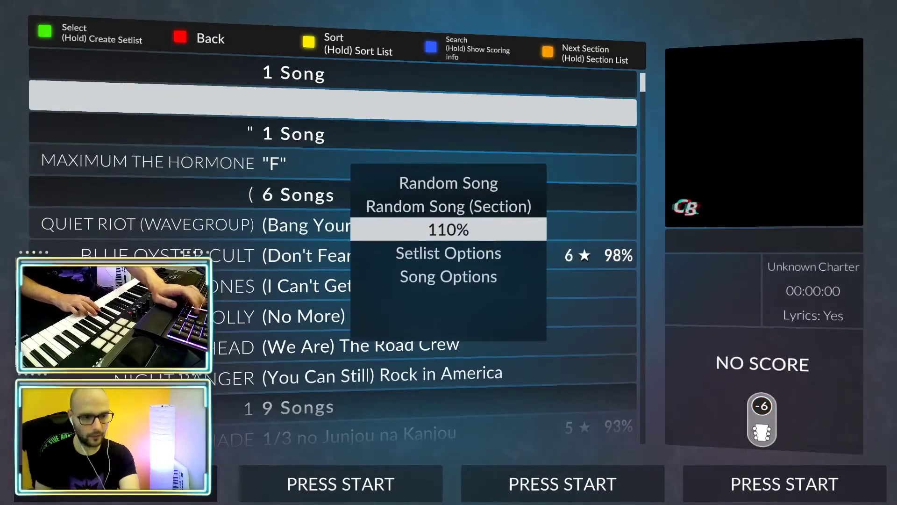
Confirm the song speed, close the options popup and select the song (Don't Fear) The Reaper.
key(Return)
key(Escape)
key(Down)
key(Down)
key(Down)
key(Return)
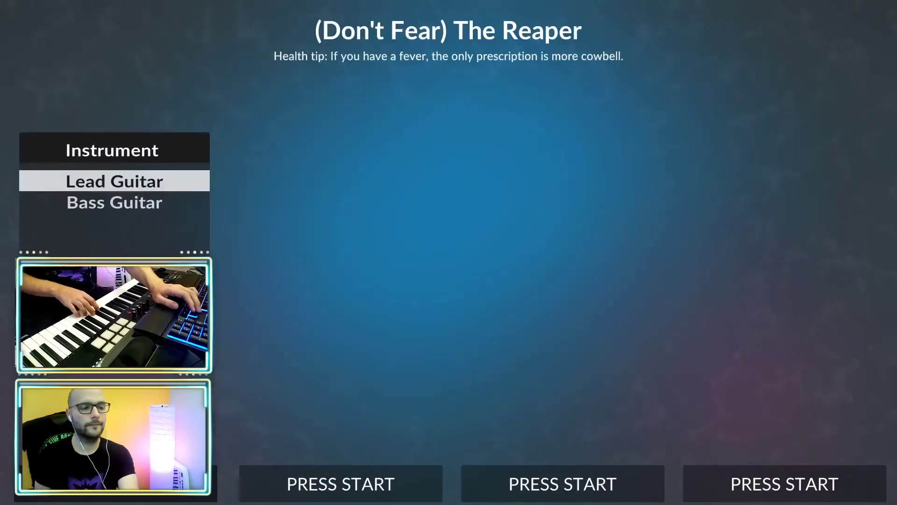
Choose Lead Guitar, continue through the song setup to the modifiers, and back out to the main menu.
key(Return)
key(Return)
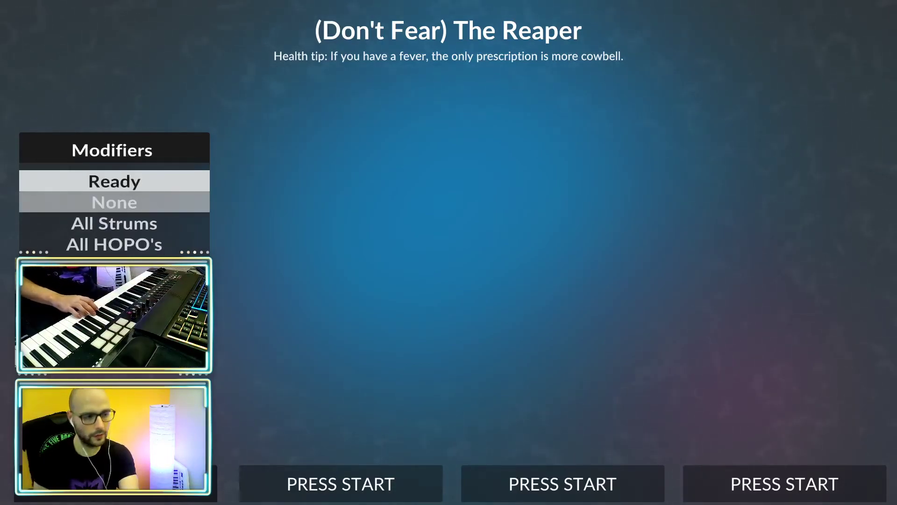
key(Escape)
key(Escape)
key(Escape)
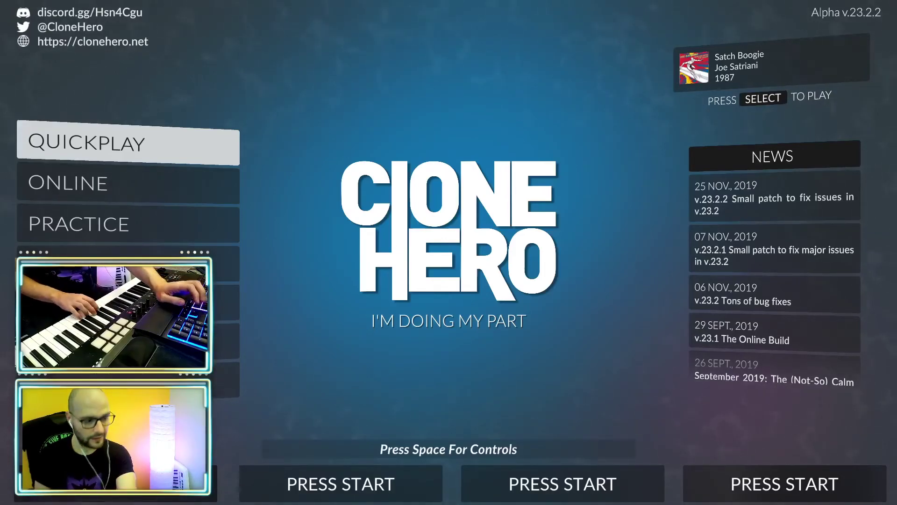
Enter Quickplay and start (Don't Fear) The Reaper on Lead Guitar with no modifiers to test the keyboard notes.
key(Return)
key(Up)
key(Down)
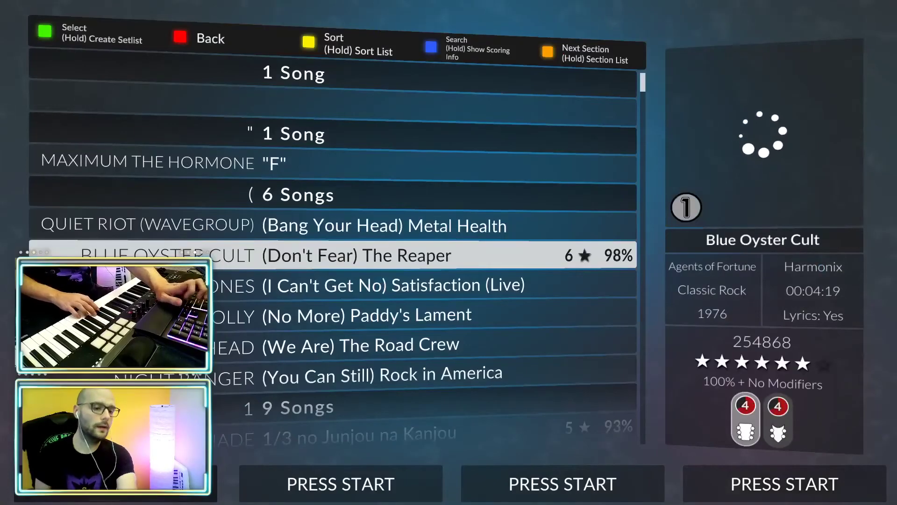
key(Return)
key(Return)
key(Return)
key(Return)
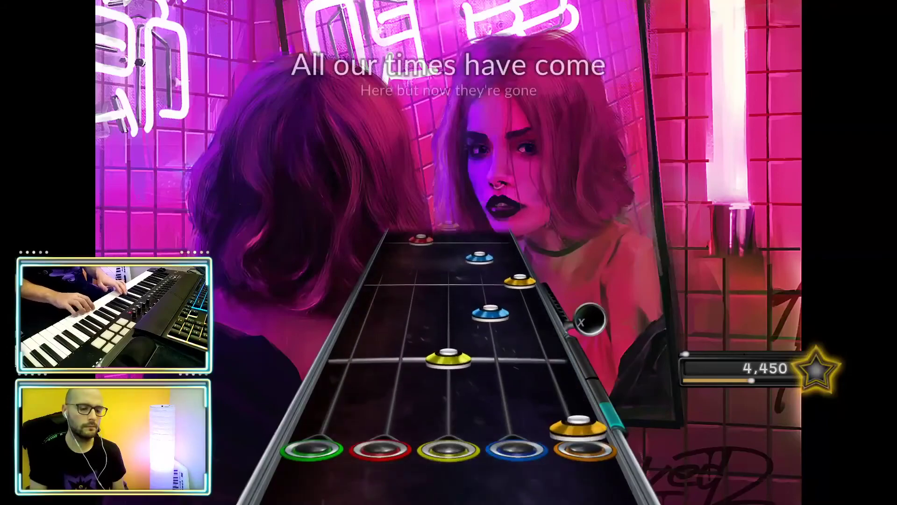
Pause the song and quit it to return to the main menu.
key(Escape)
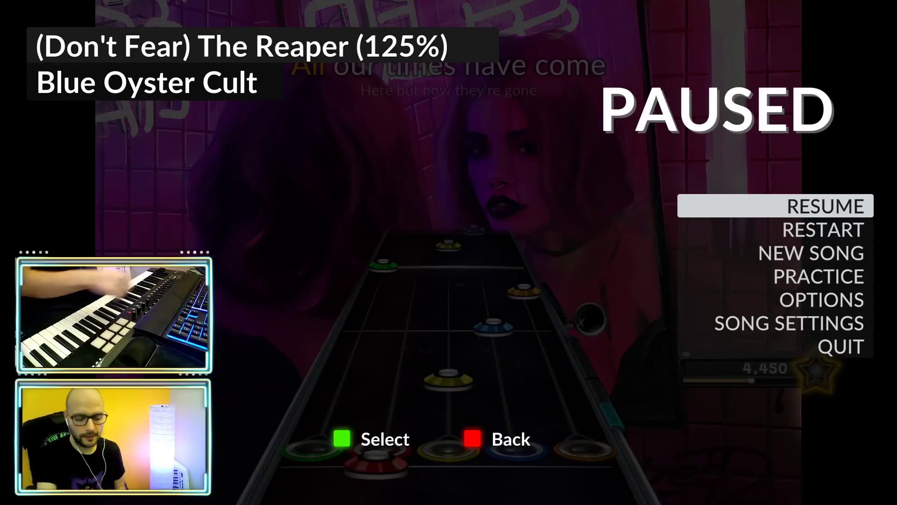
key(Down)
key(Down)
key(Down)
key(Down)
key(Down)
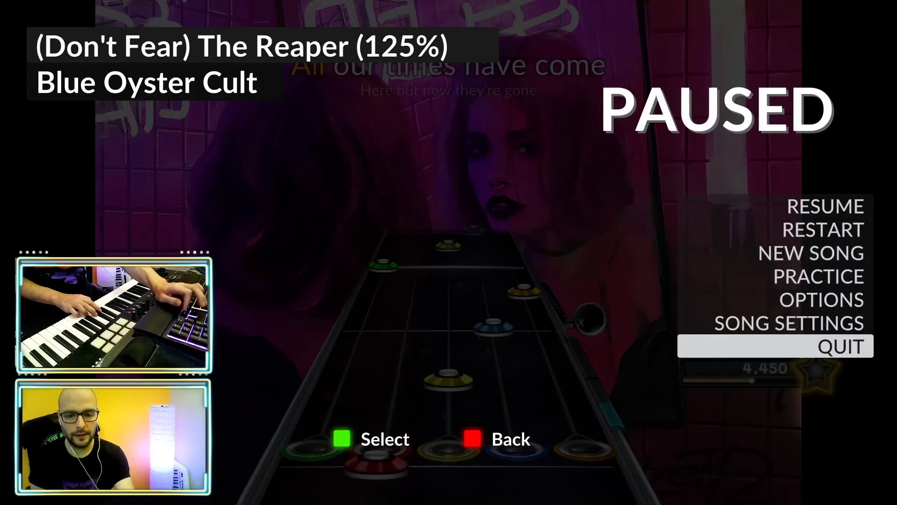
key(Return)
key(Return)
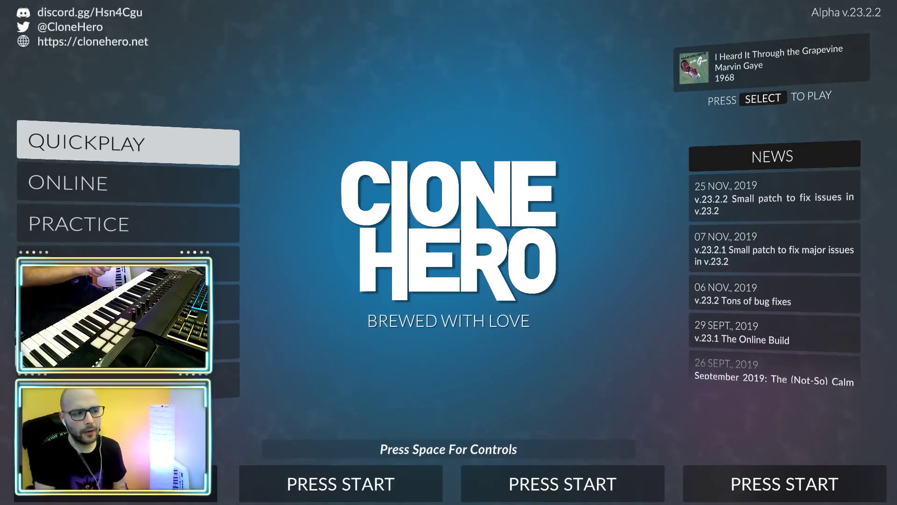
key(super)
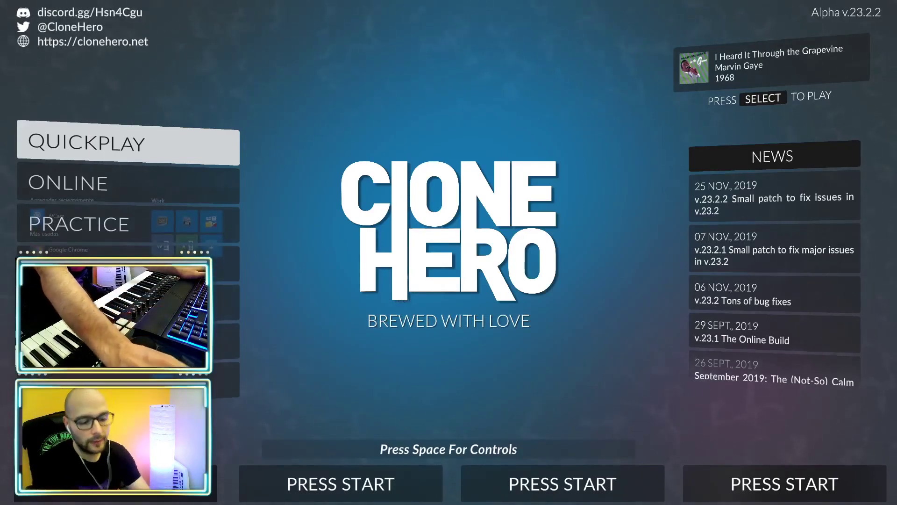
key(super)
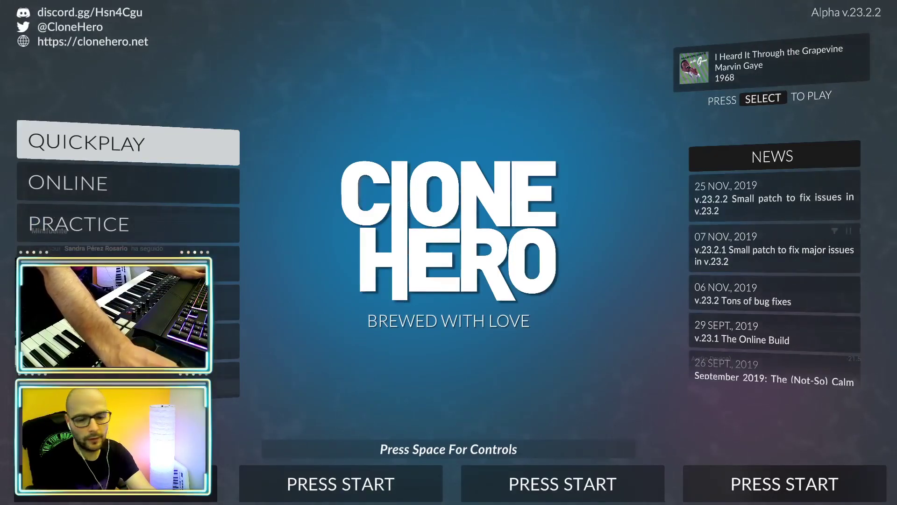